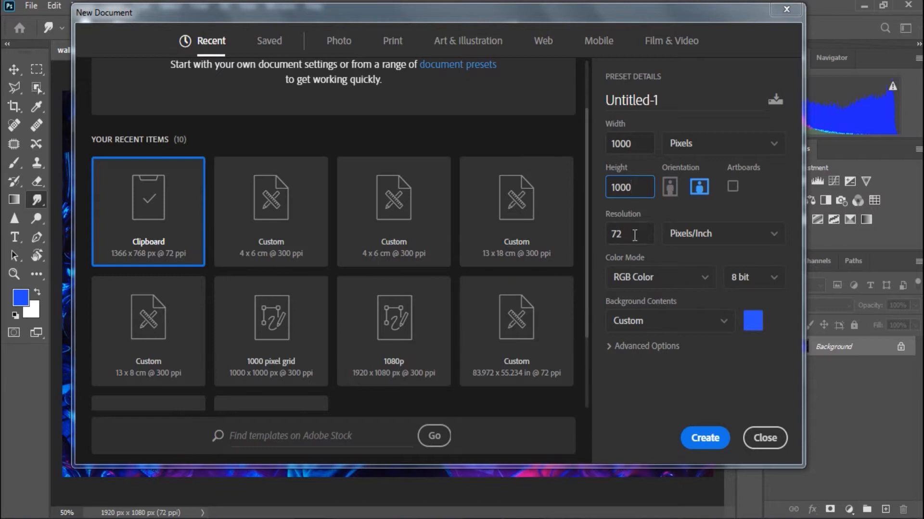
- Create the 1000 x 1000 pixel document at a resolution of 300 pixels/inch and add an empty layer above the background
text(300)
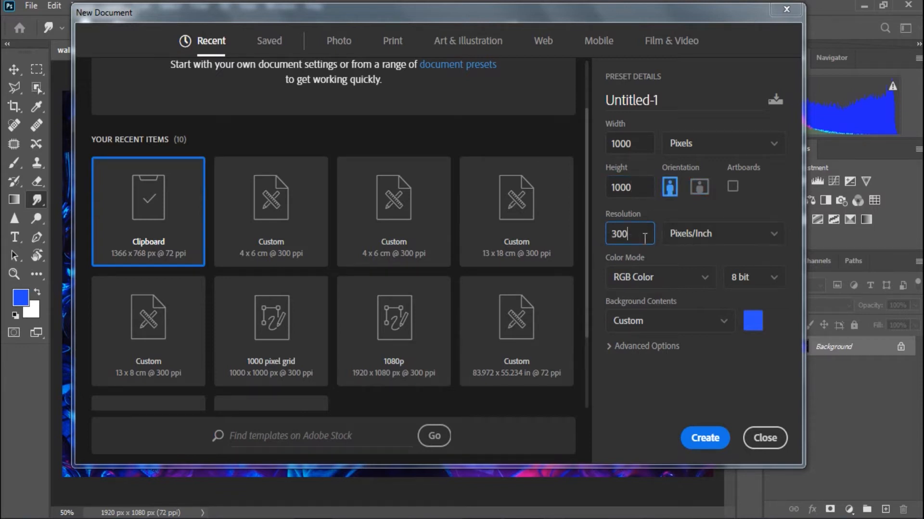
click(704, 438)
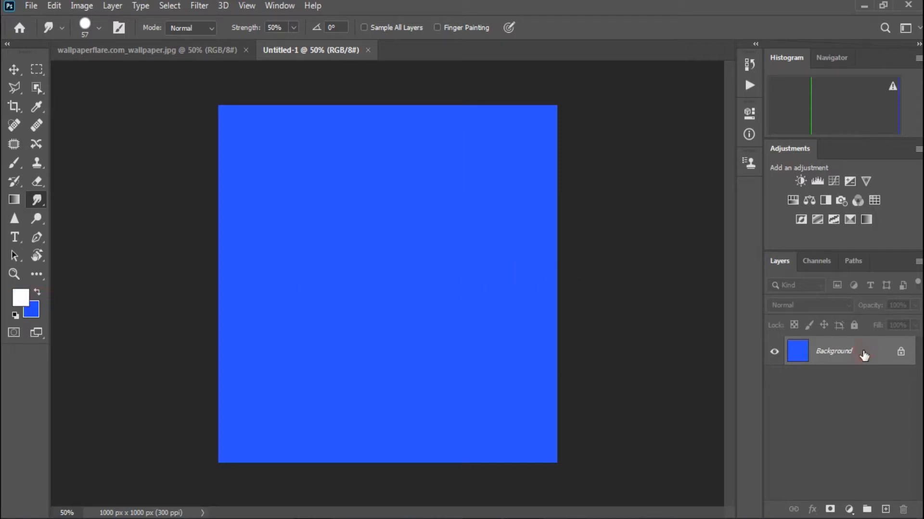
click(884, 509)
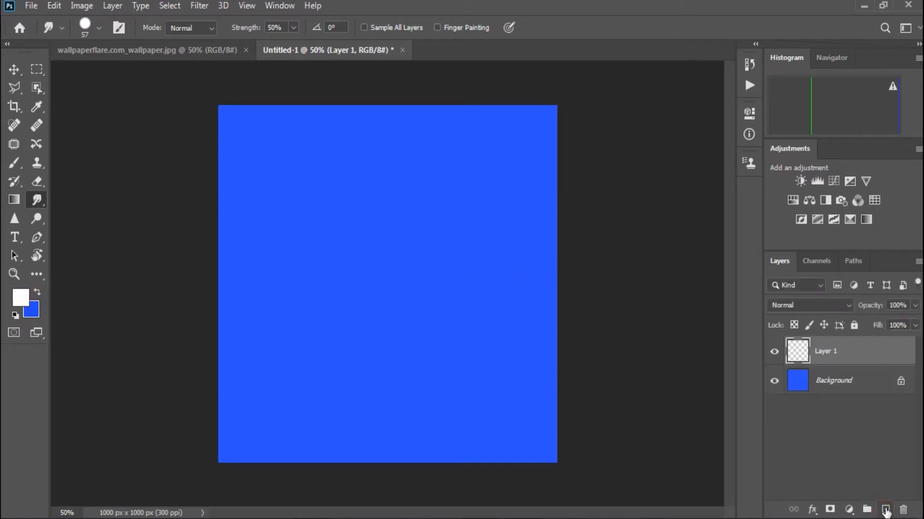
- Bring the image from the wallpaper document into the new document with the Move tool, covering the canvas
click(118, 45)
click(14, 70)
drag(225, 205, 395, 299)
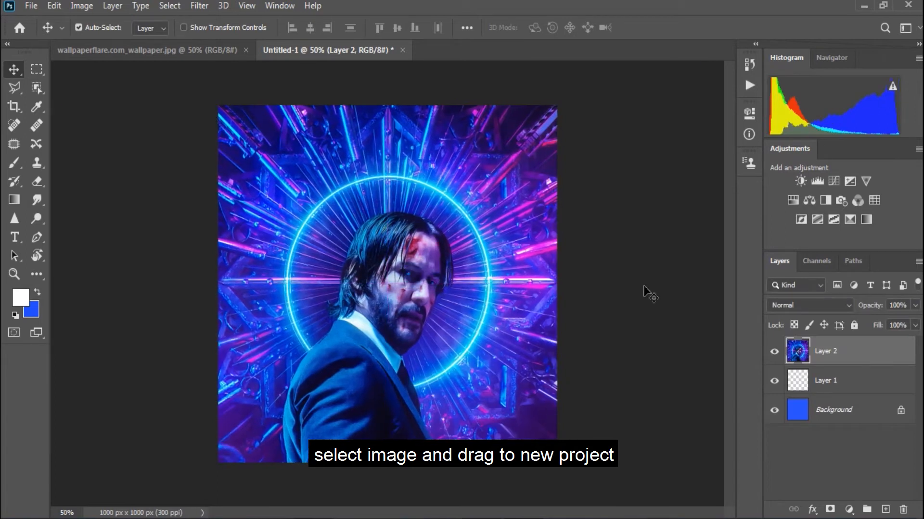
- Add a Gradient fill layer directly above the Background layer
click(865, 419)
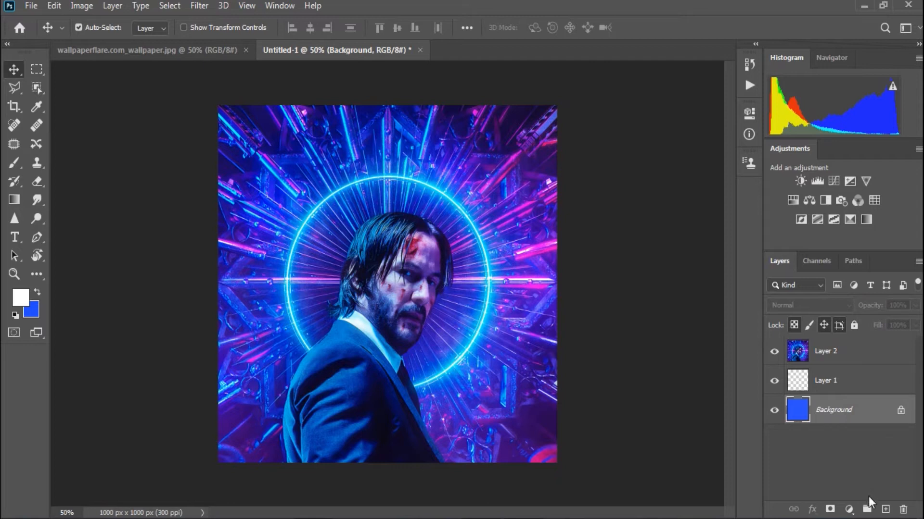
click(850, 509)
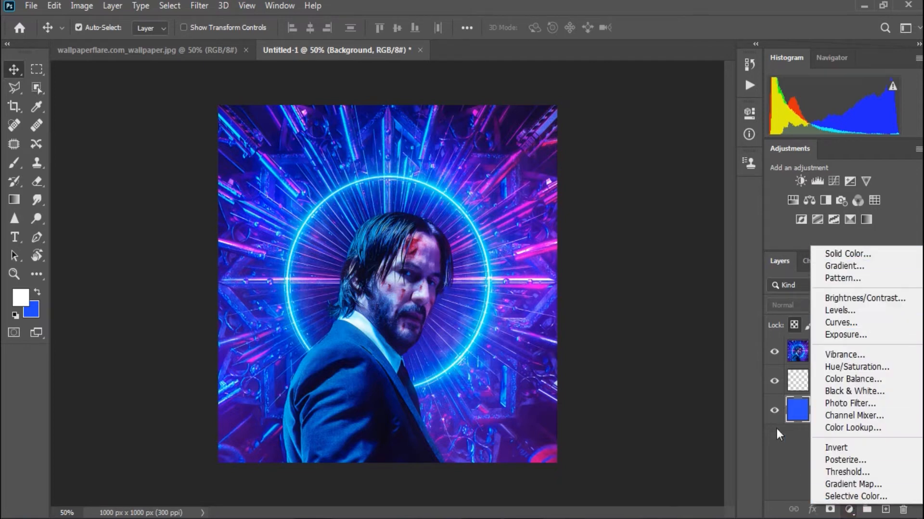
click(776, 449)
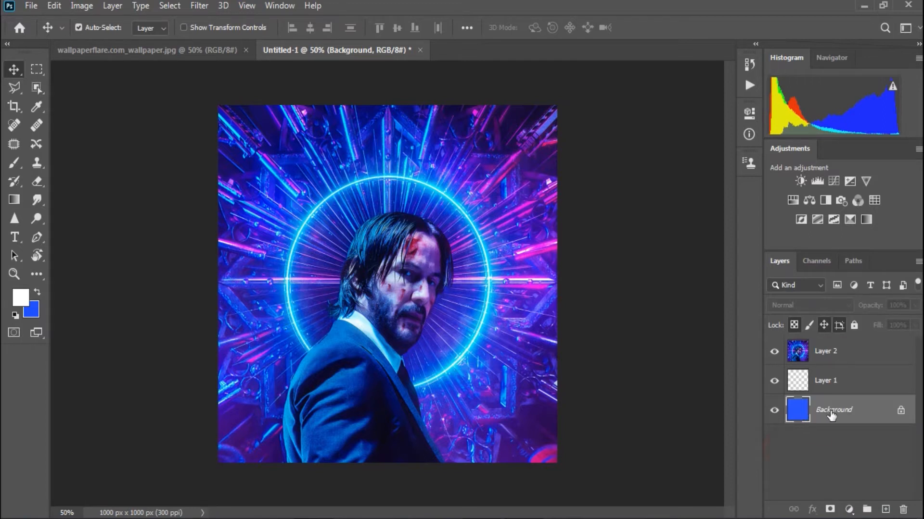
click(849, 509)
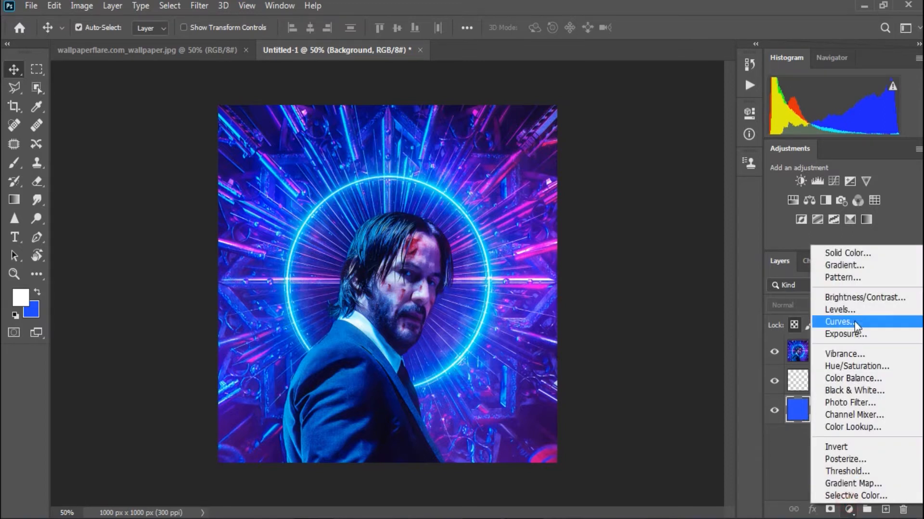
click(874, 267)
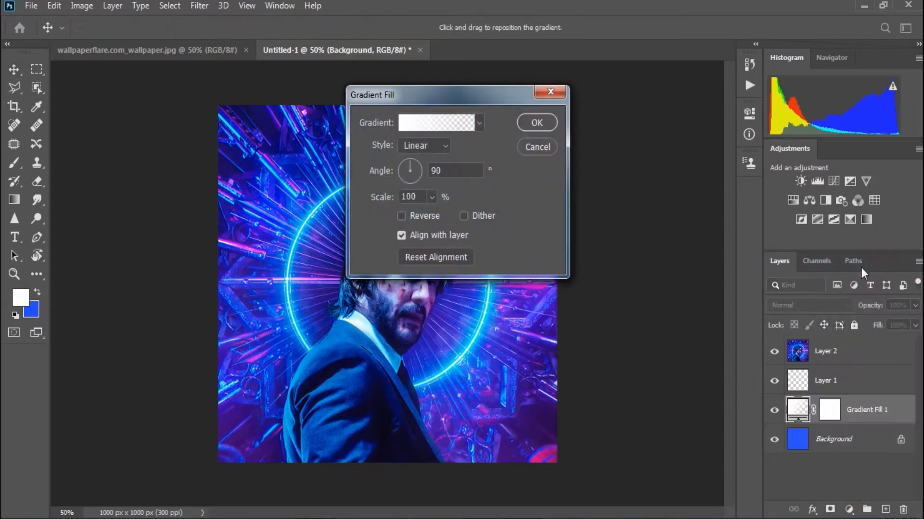
- Change the gradient's starting colour stop to black (000000), keeping the transparent end, and apply the gradient fill
click(437, 123)
click(613, 301)
click(675, 361)
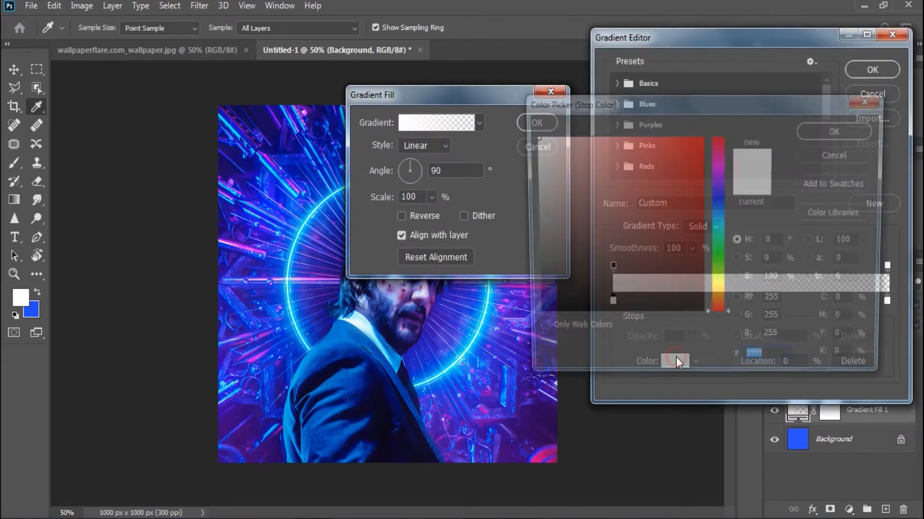
drag(604, 283, 529, 319)
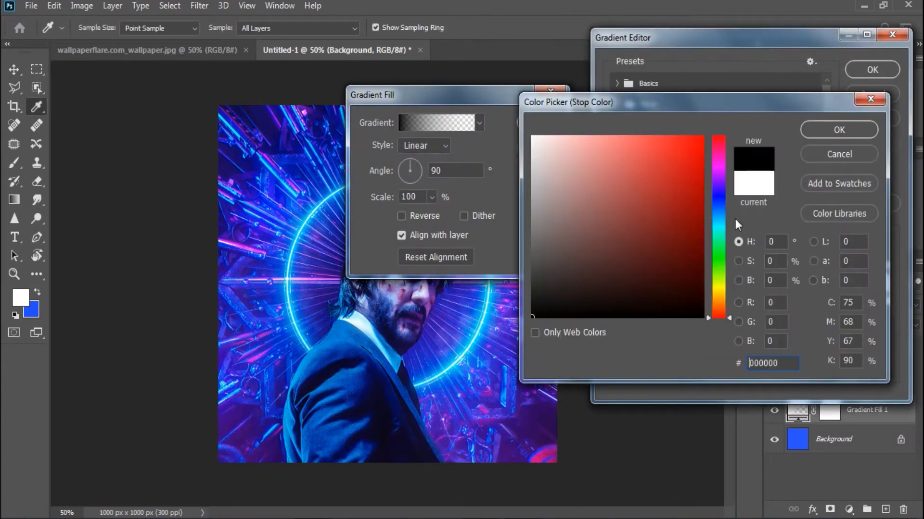
click(813, 133)
click(872, 69)
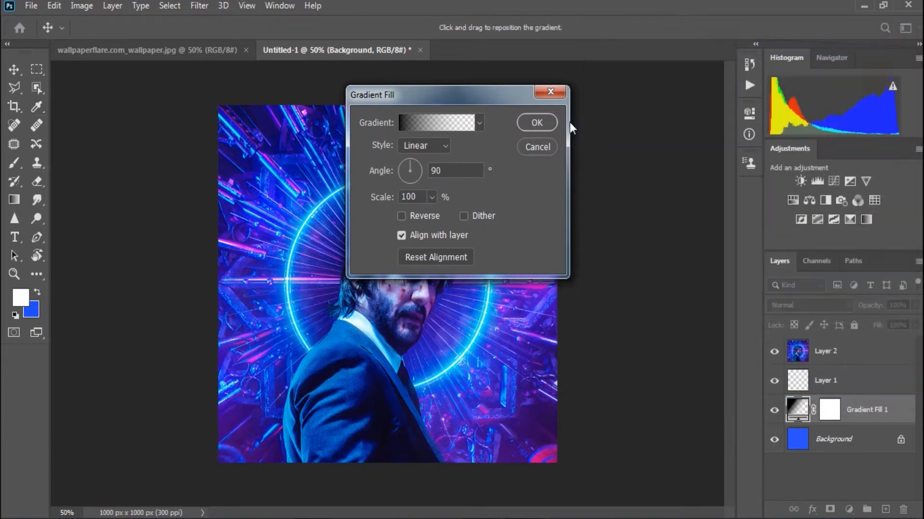
key(Return)
- Hide the photo layer and make the gradient fill Radial and reversed, with a scale of 177%
click(774, 357)
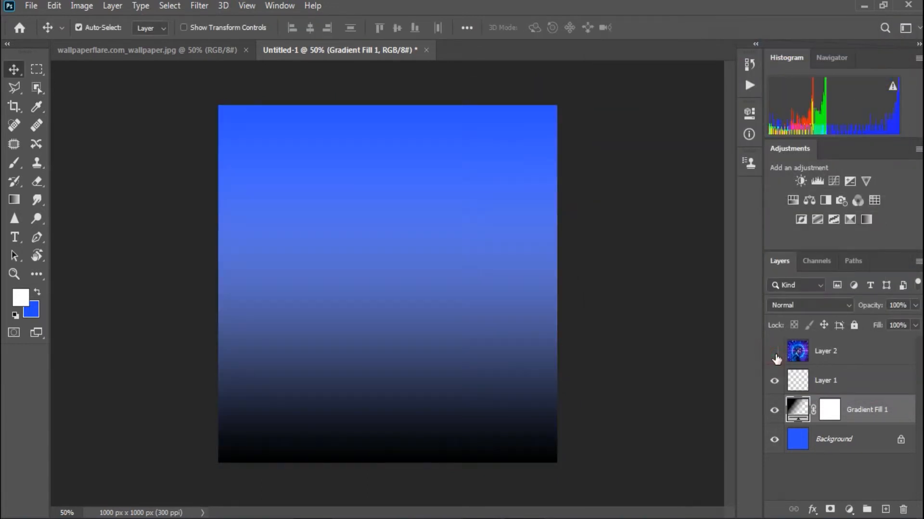
click(849, 515)
click(772, 466)
double_click(798, 407)
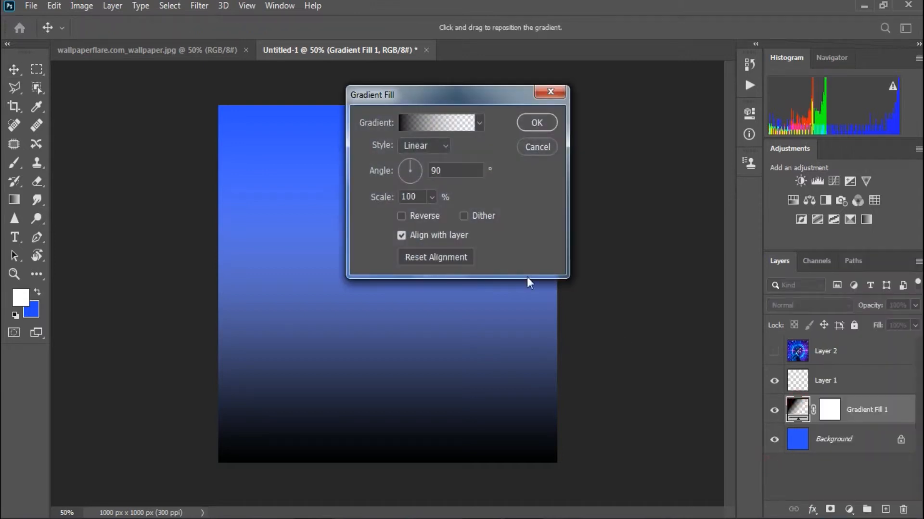
click(401, 216)
click(440, 146)
click(420, 170)
click(435, 198)
drag(435, 215, 437, 215)
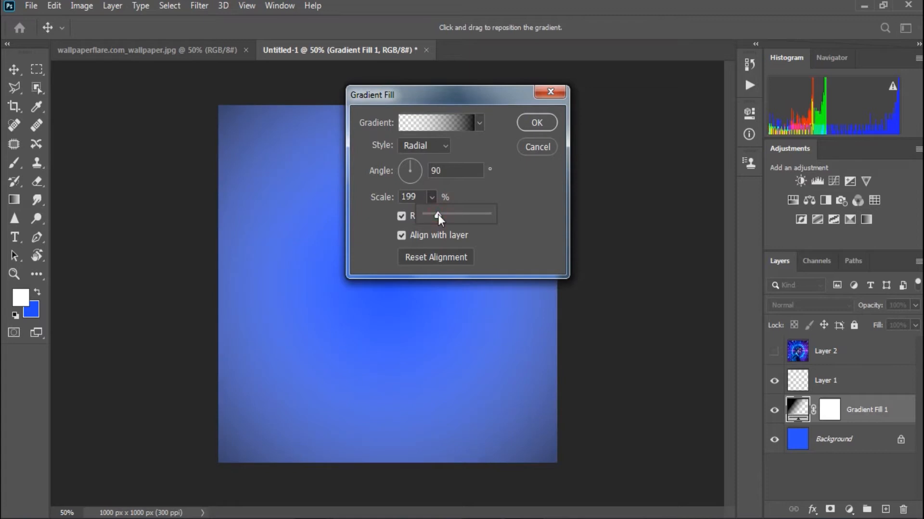
drag(437, 215, 436, 216)
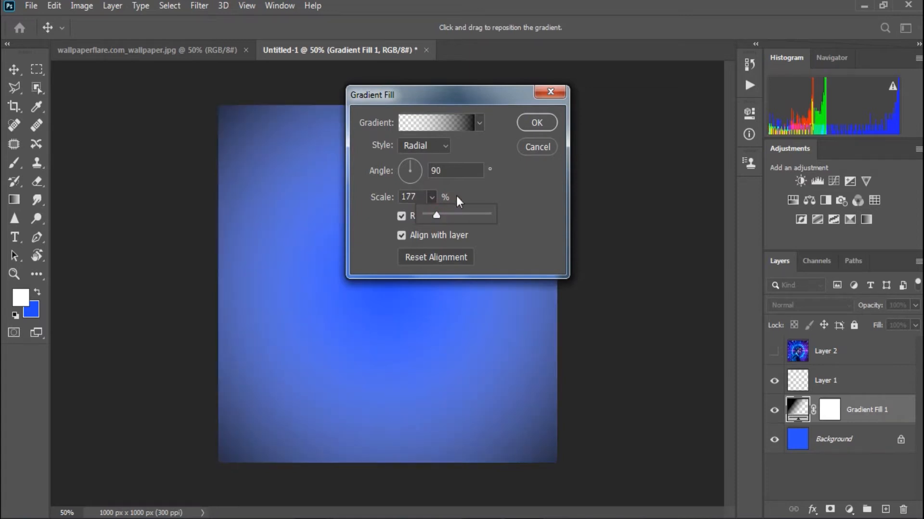
click(537, 126)
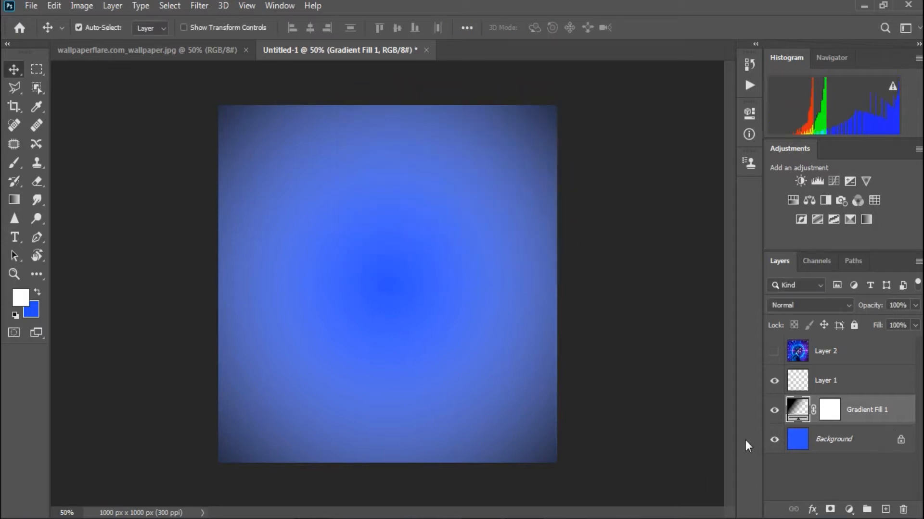
- Add a Solid Color fill layer in white (ffffff) between the Background layer and the gradient fill
click(835, 443)
click(846, 509)
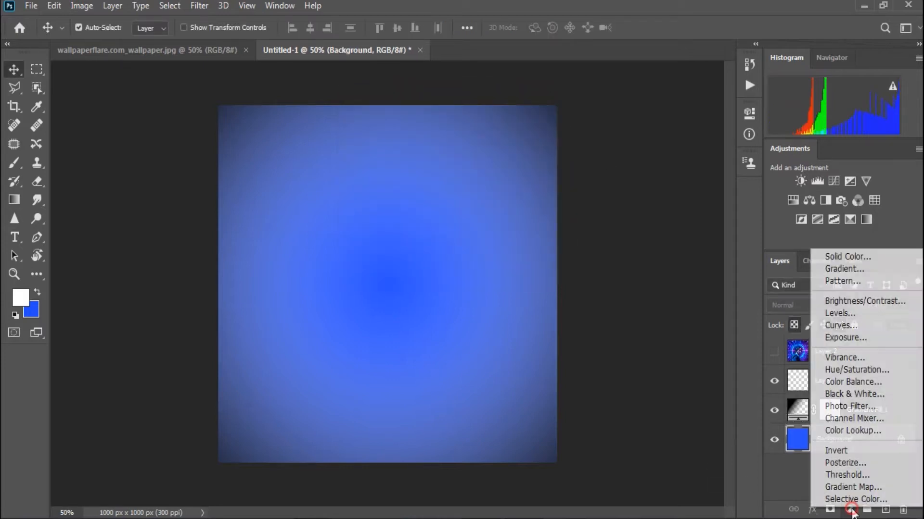
click(858, 256)
drag(563, 160, 503, 102)
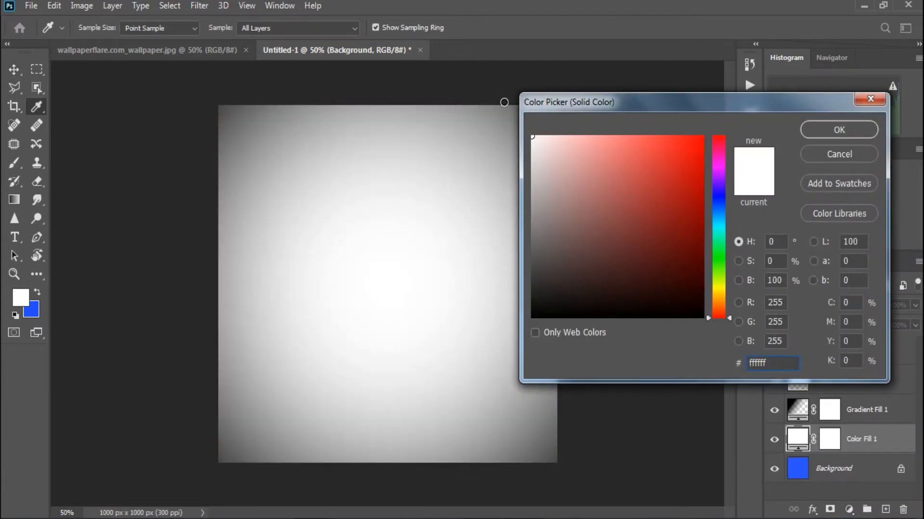
click(837, 130)
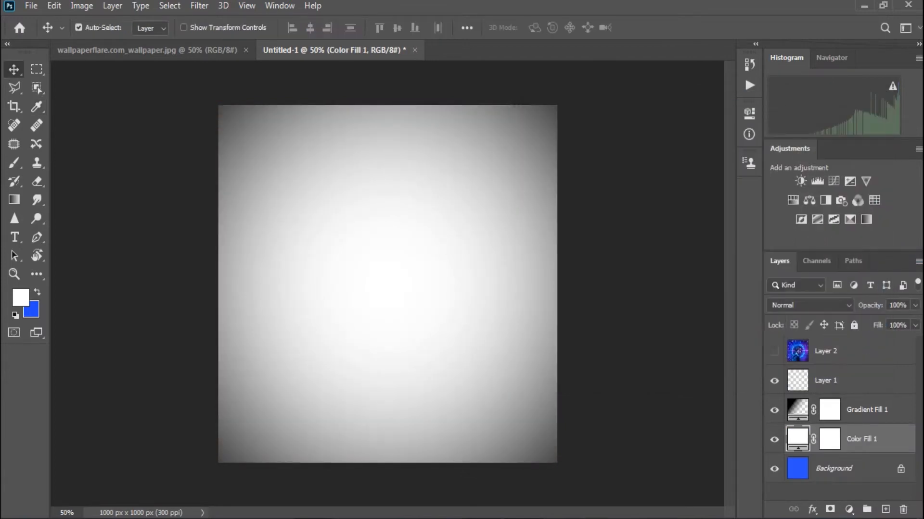
- Show the photo on Layer 2 again and clip it to the empty Layer 1 with a clipping mask
click(860, 379)
click(836, 355)
click(774, 352)
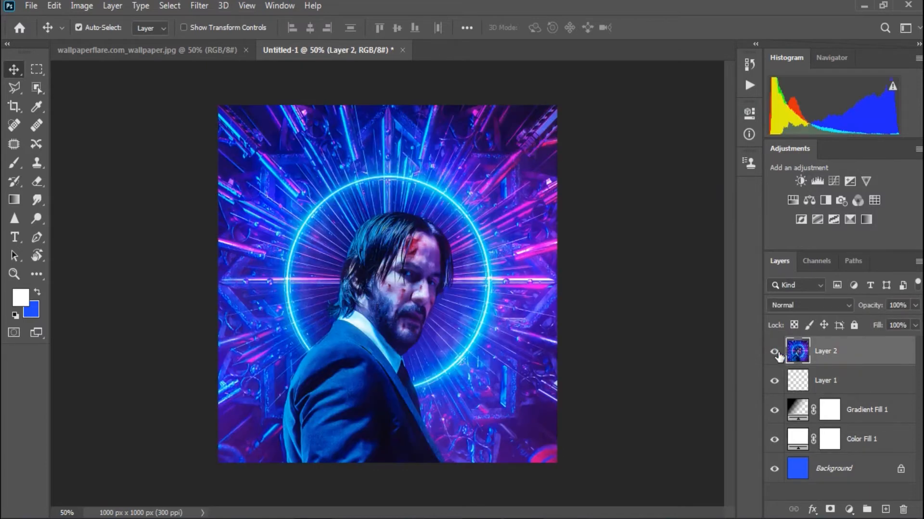
right_click(836, 356)
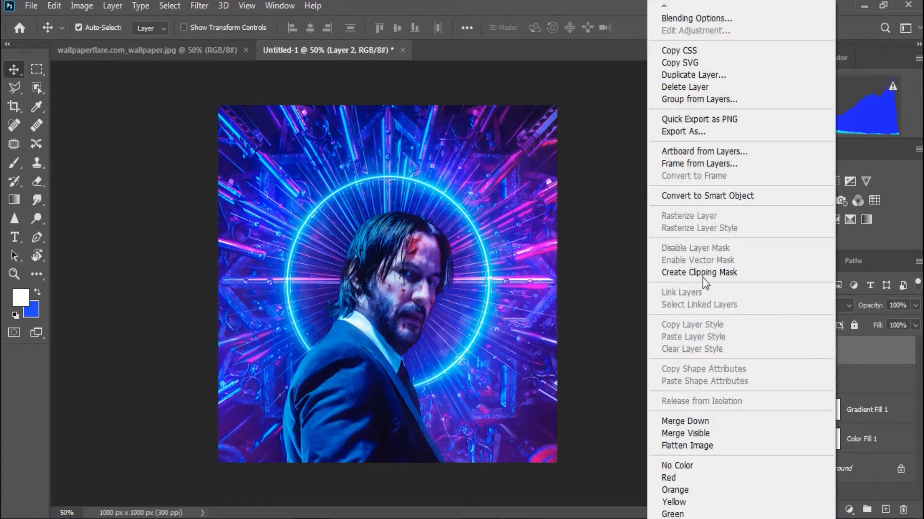
click(689, 274)
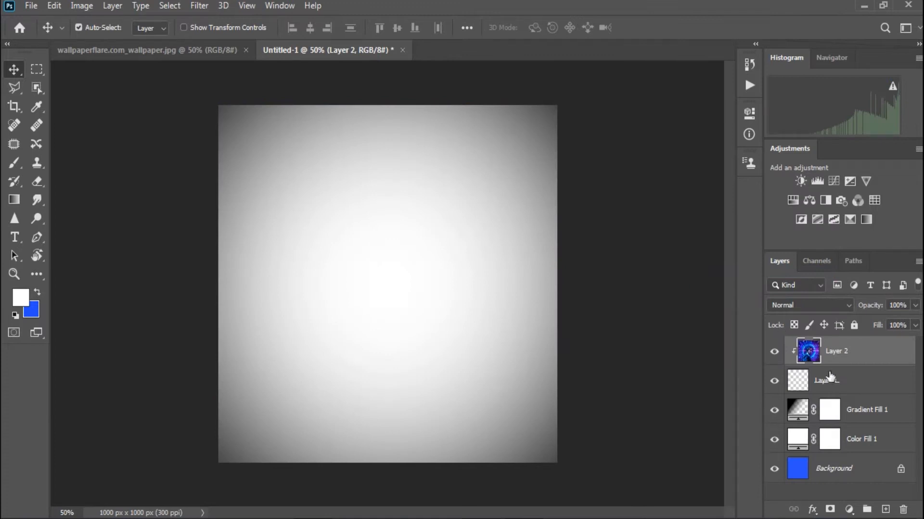
- Select Layer 1 and choose the textured brush Sampled Brush 4 3 at 300 px for the Brush tool
click(829, 381)
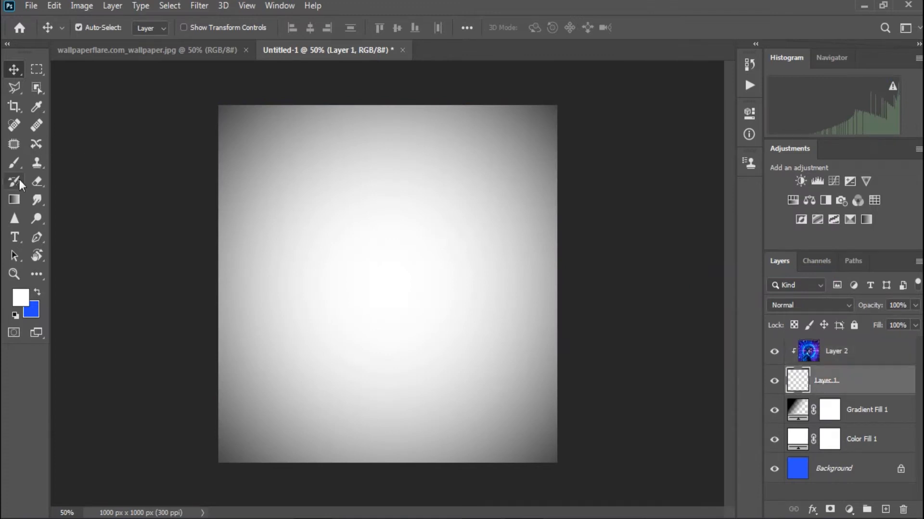
click(18, 166)
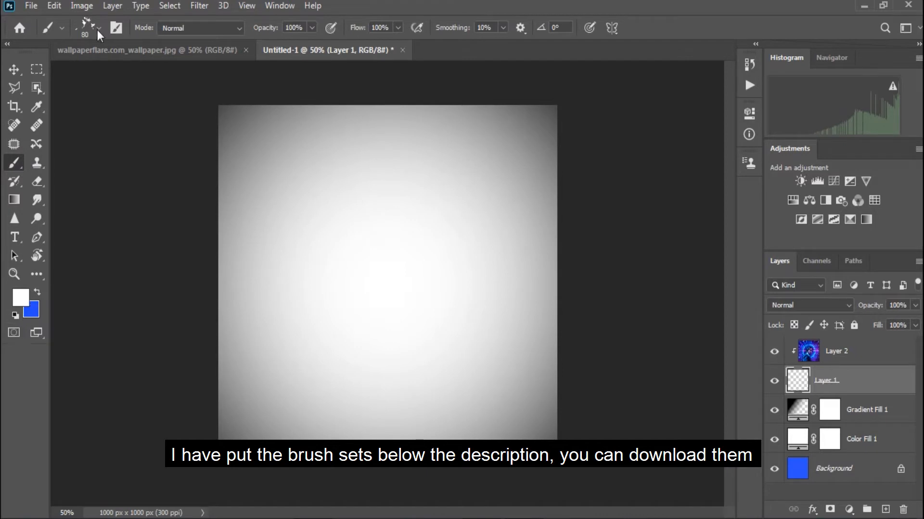
click(312, 27)
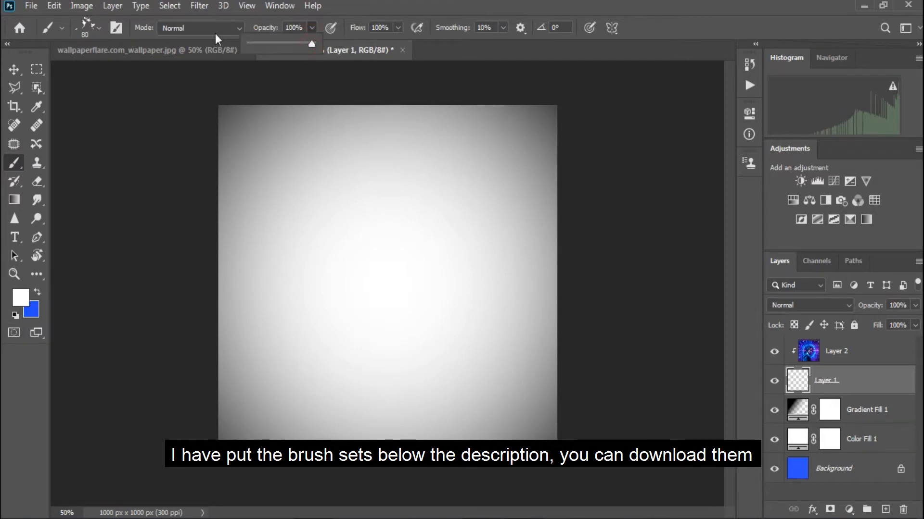
click(99, 28)
scroll(197, 335, up, 2)
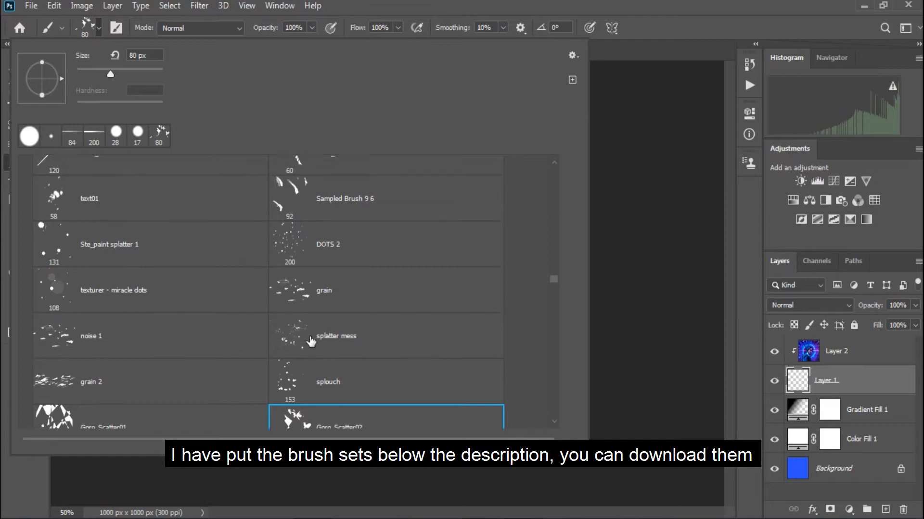
scroll(552, 279, down, 10)
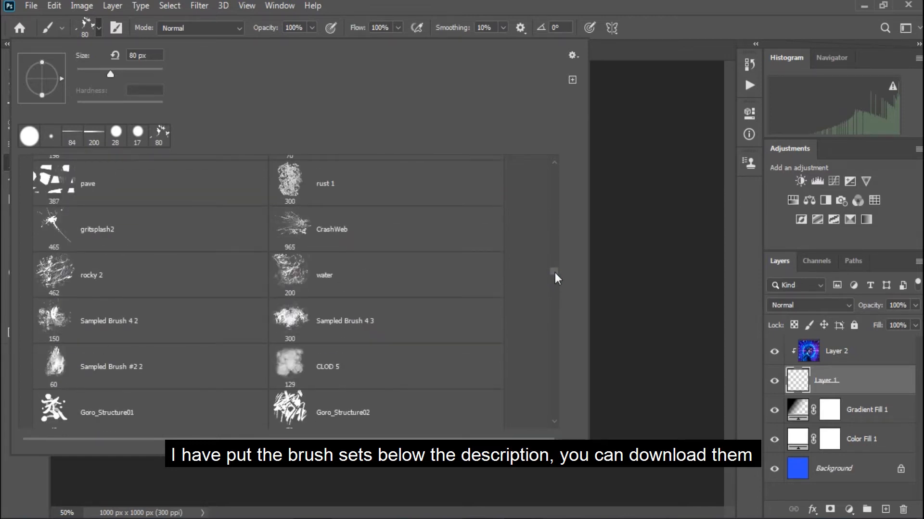
scroll(523, 293, up, 2)
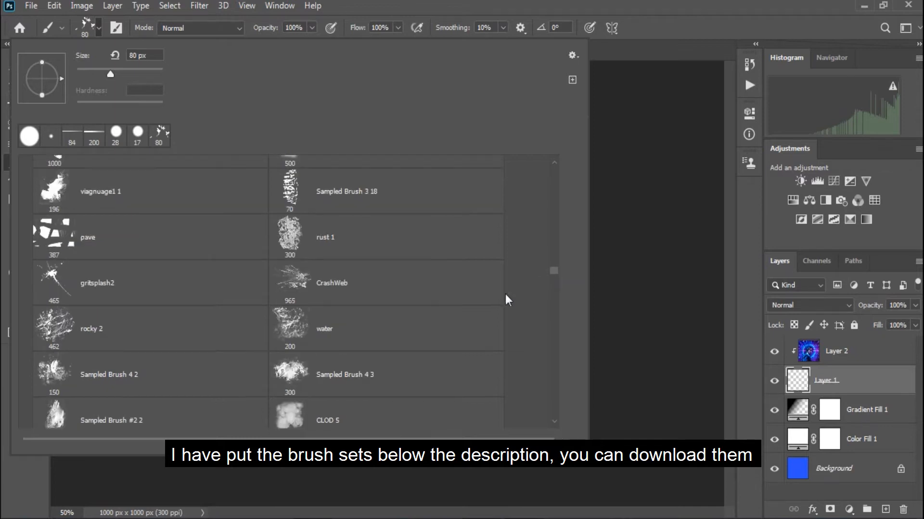
click(368, 370)
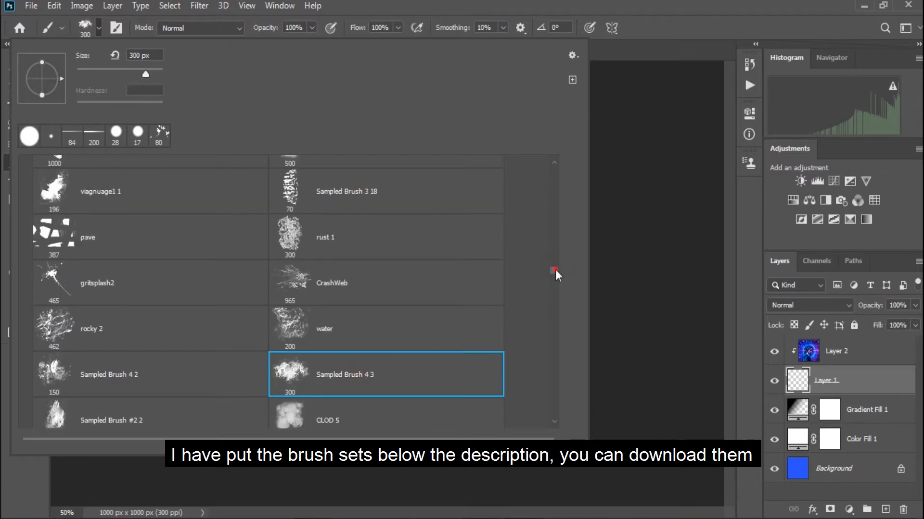
mouse_move(554, 279)
mouse_down()
mouse_move(546, 313)
mouse_move(515, 330)
mouse_move(515, 305)
mouse_move(529, 287)
mouse_up()
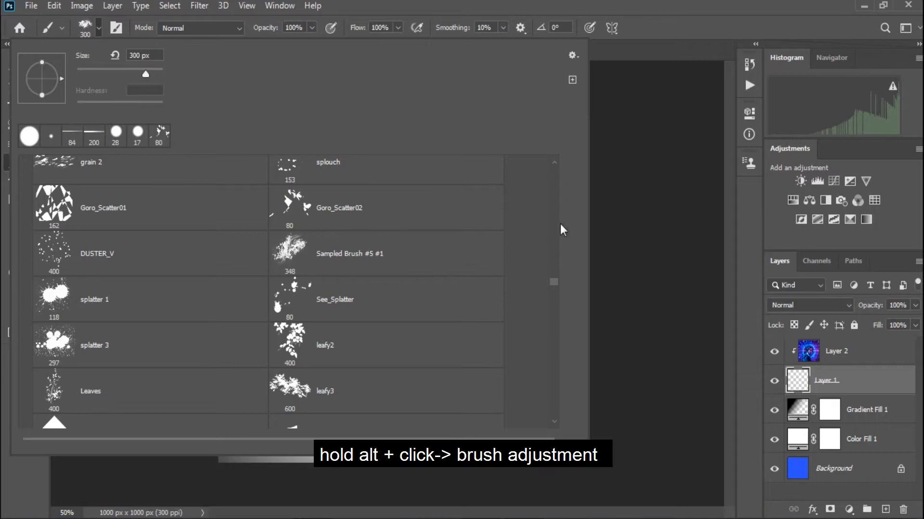
key(Escape)
- Paint on Layer 1 over the man, the glowing ring and diagonally towards two opposite corners to reveal the photo with rough edges
click(344, 254)
mouse_move(385, 236)
mouse_down()
mouse_move(448, 240)
mouse_move(410, 240)
mouse_move(322, 190)
mouse_move(436, 302)
mouse_move(384, 288)
mouse_move(417, 338)
mouse_move(379, 307)
mouse_move(448, 336)
mouse_move(441, 306)
mouse_move(395, 338)
mouse_move(338, 351)
mouse_move(355, 353)
mouse_move(379, 300)
mouse_move(319, 360)
mouse_move(325, 372)
mouse_move(406, 374)
mouse_move(354, 398)
mouse_move(407, 370)
mouse_move(412, 388)
mouse_move(397, 271)
mouse_move(414, 192)
mouse_move(365, 295)
mouse_move(370, 286)
mouse_move(334, 291)
mouse_move(420, 289)
mouse_move(455, 299)
mouse_move(473, 261)
mouse_move(395, 237)
mouse_move(315, 259)
mouse_move(450, 245)
mouse_move(460, 217)
mouse_move(365, 192)
mouse_move(299, 135)
mouse_move(345, 210)
mouse_move(494, 389)
mouse_move(454, 416)
mouse_move(352, 402)
mouse_move(318, 381)
mouse_move(442, 424)
mouse_move(522, 433)
mouse_up()
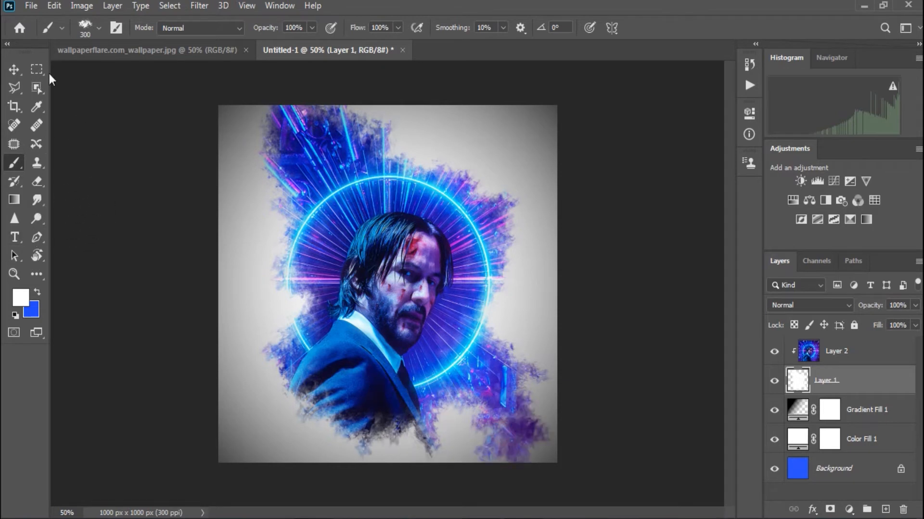
- Switch the Brush tool to a thin slanted streak brush of 45 px at a 45° angle
click(98, 28)
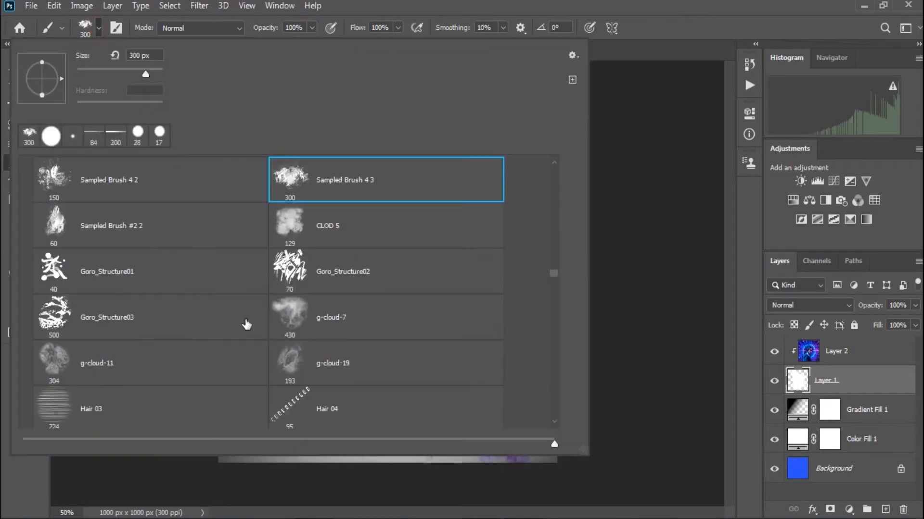
scroll(239, 319, down, 1)
drag(555, 276, 543, 310)
click(141, 280)
click(677, 277)
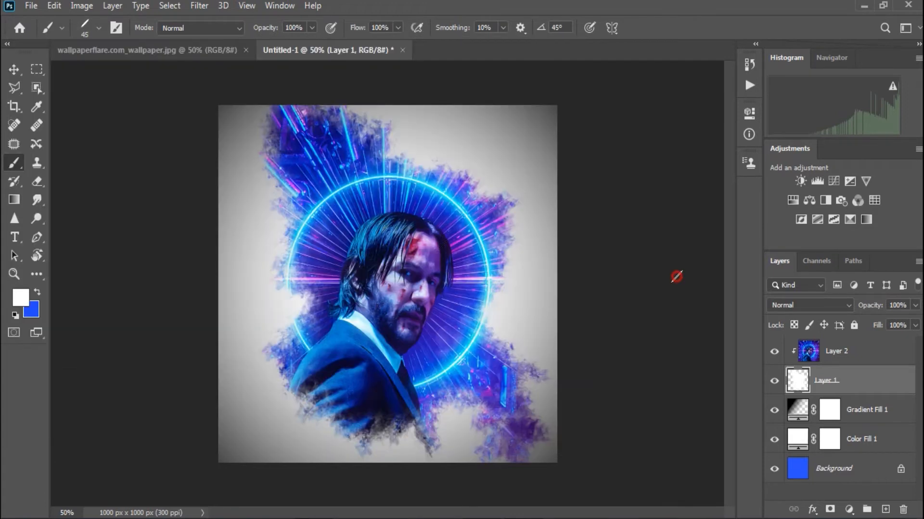
- Paint slanted streaks on Layer 1 around the edges of the portrait and the ring, using the thin 45° brush at 201 px
drag(457, 248, 496, 245)
click(483, 182)
drag(450, 168, 473, 148)
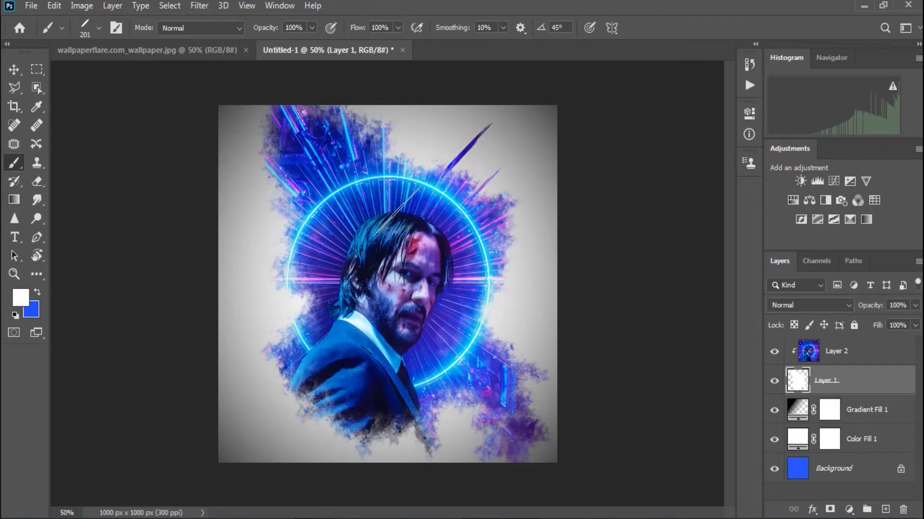
click(265, 278)
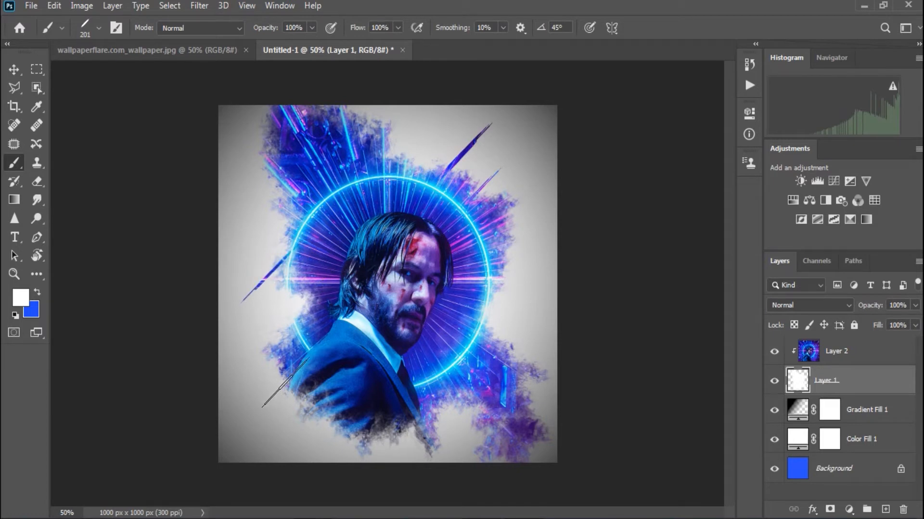
click(283, 388)
click(275, 390)
click(321, 439)
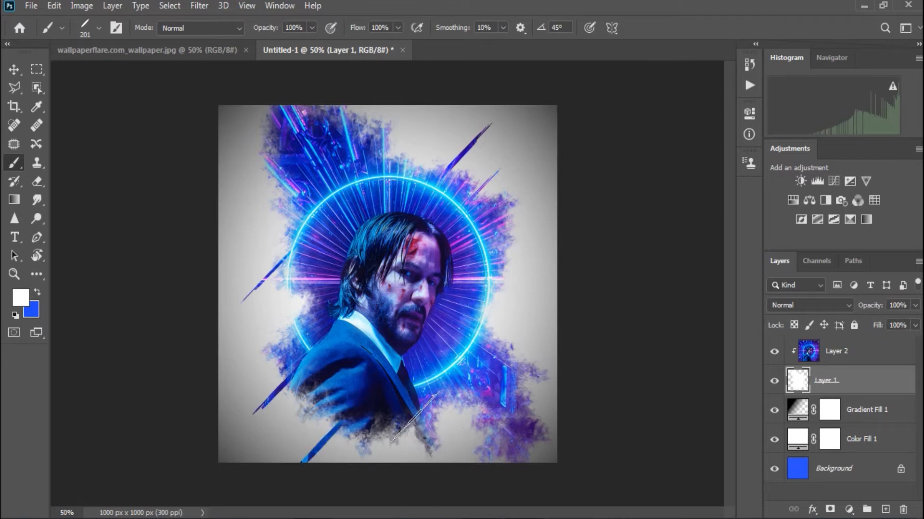
click(413, 417)
click(479, 336)
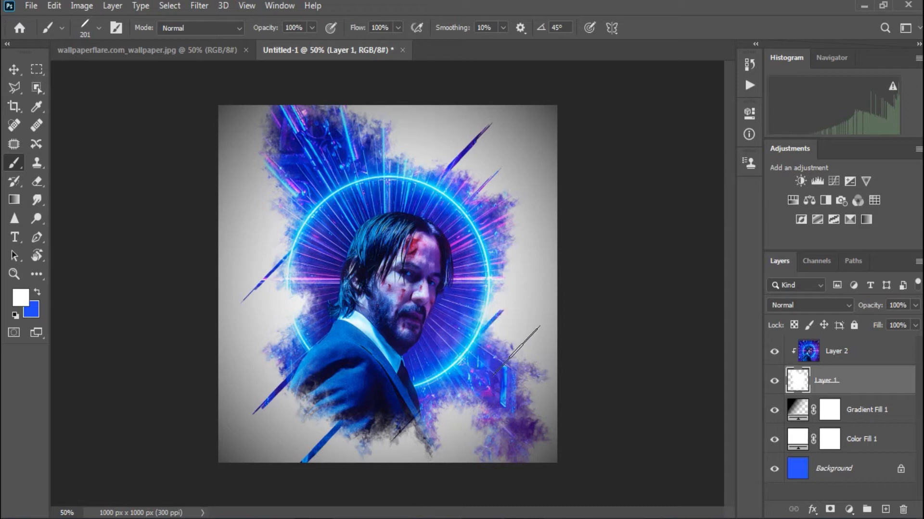
click(525, 336)
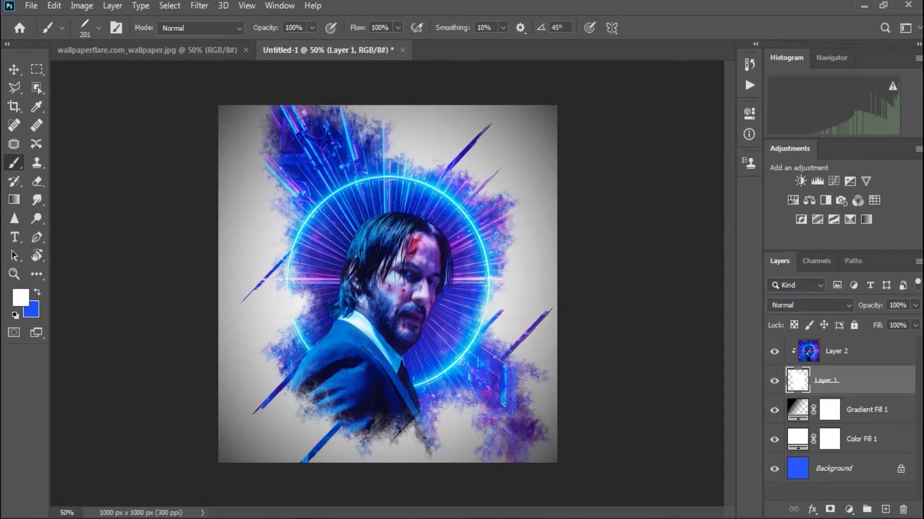
click(507, 233)
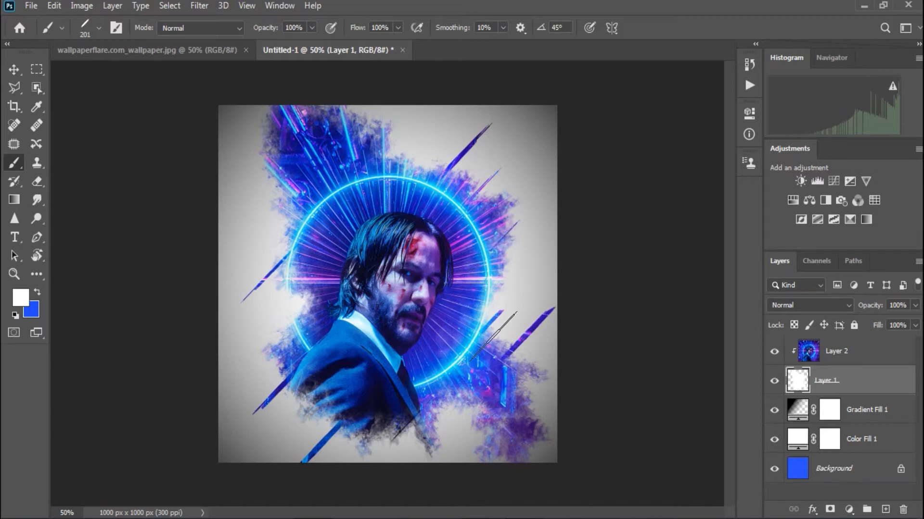
click(483, 312)
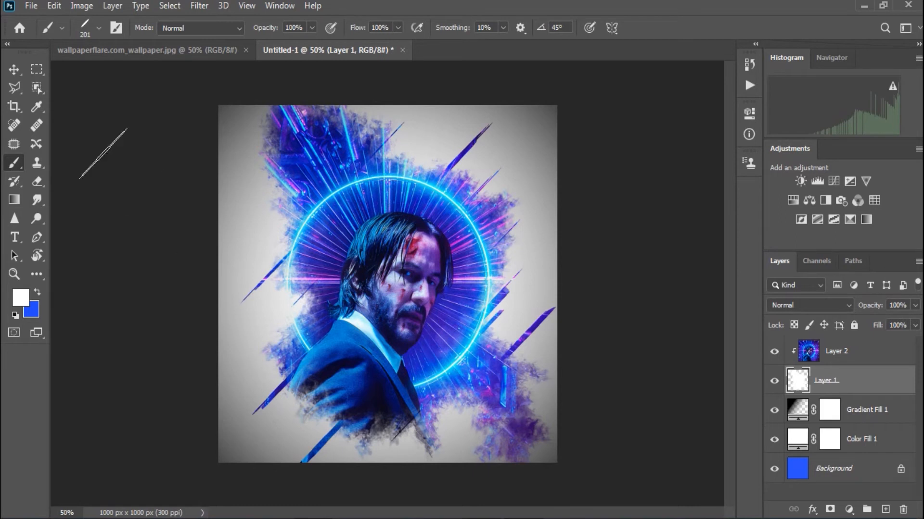
- Choose the Light Beam 2 brush at 1000 px and paint soft diagonal streaks along the portrait's outer edges on Layer 1
click(14, 87)
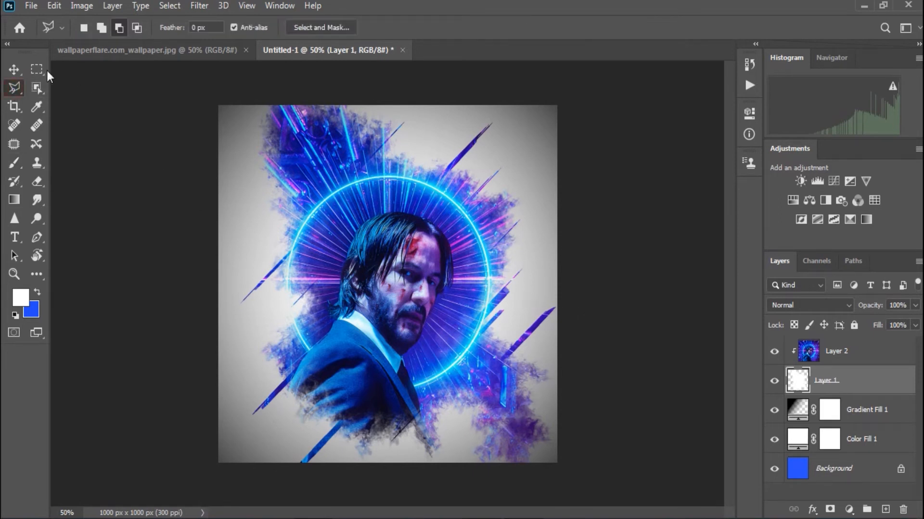
click(14, 163)
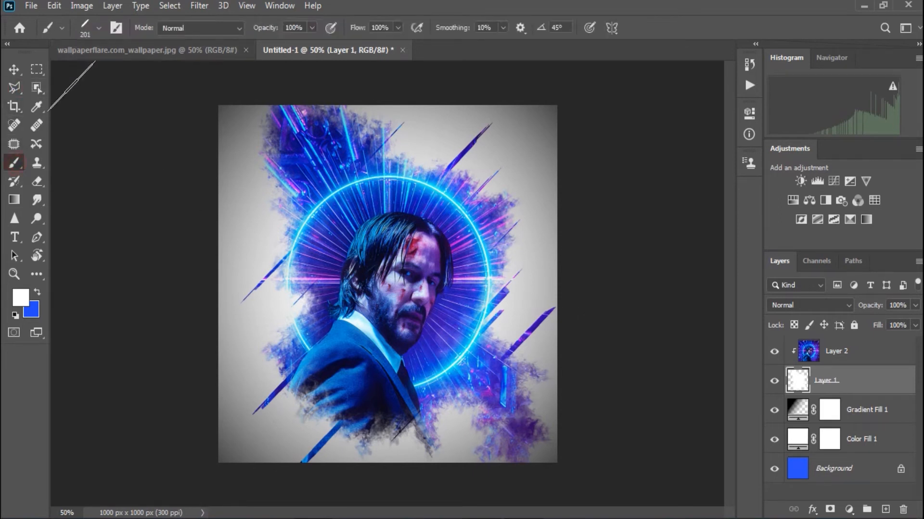
click(98, 29)
scroll(318, 313, down, 1)
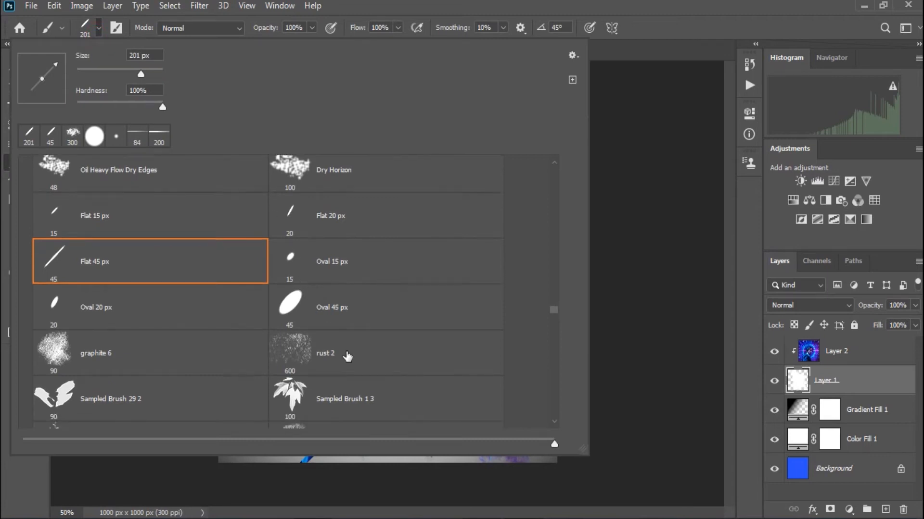
drag(552, 308, 564, 281)
mouse_move(567, 274)
mouse_down()
mouse_move(593, 225)
mouse_move(591, 205)
mouse_move(593, 217)
mouse_up()
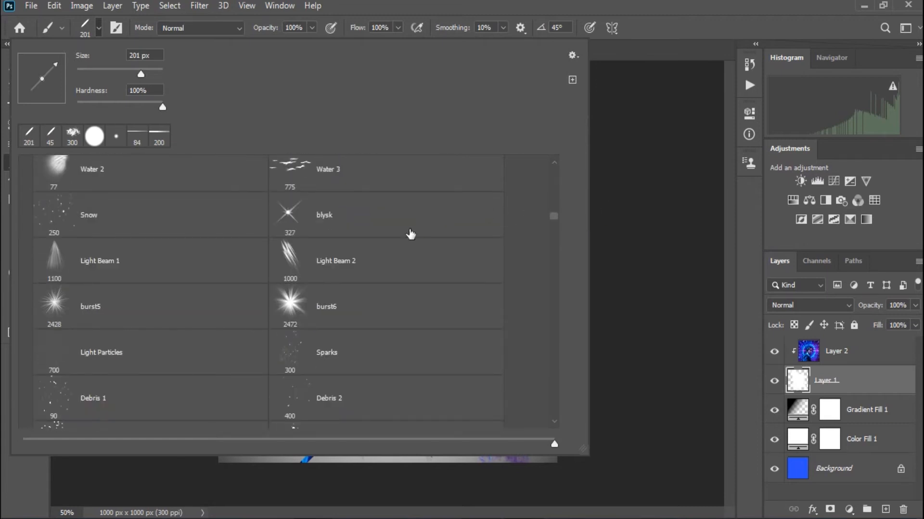
click(409, 247)
click(623, 187)
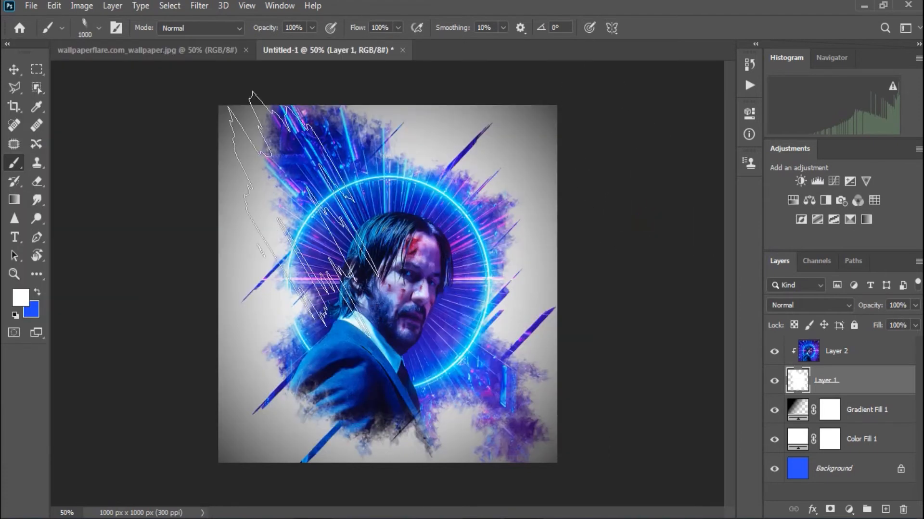
key(ctrl+z)
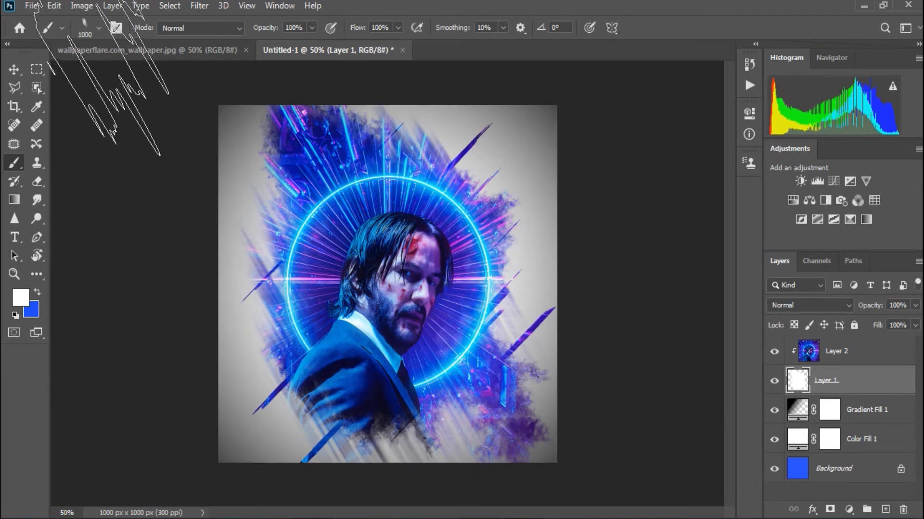
- Switch the Brush tool to an 80 px paint-splatter brush
click(99, 28)
scroll(322, 302, down, 4)
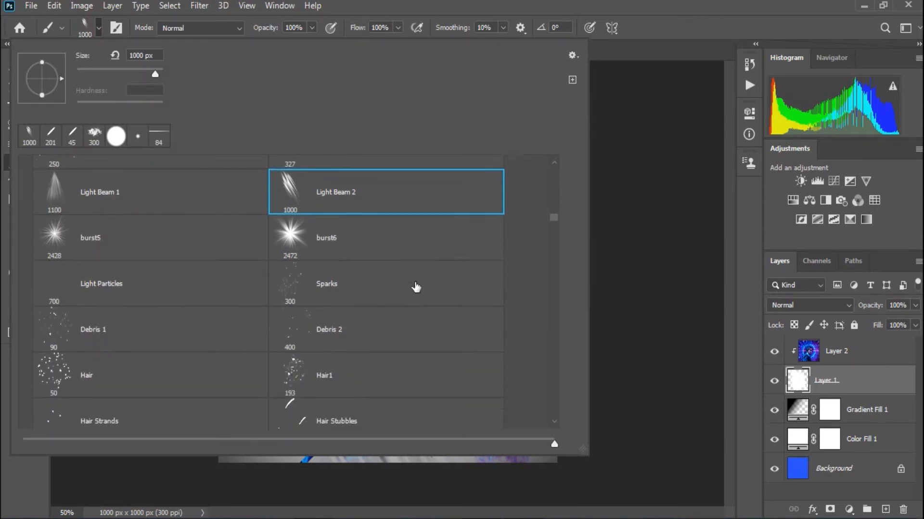
mouse_move(553, 222)
mouse_down()
mouse_move(525, 249)
mouse_move(572, 273)
mouse_move(565, 286)
mouse_up()
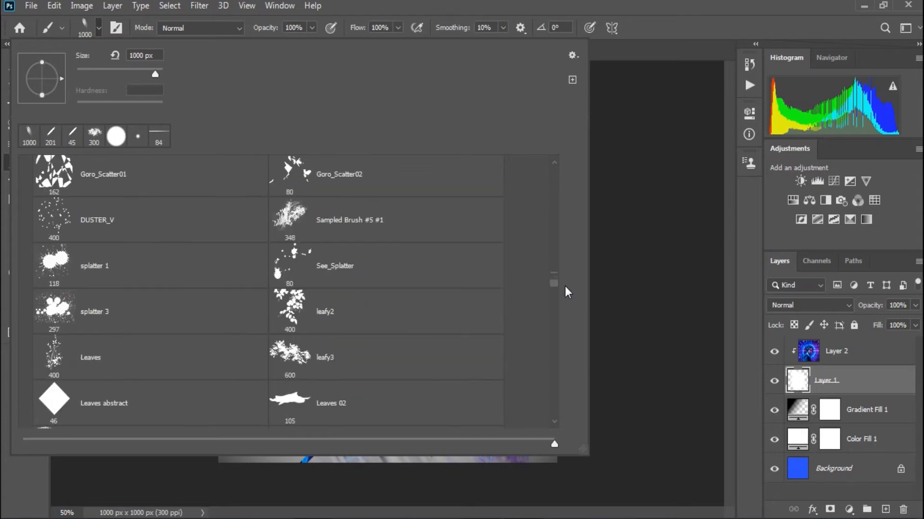
click(414, 223)
click(662, 249)
- Stamp paint splatters on Layer 1 at scattered spots around the ring and near the canvas's lower edge
mouse_move(273, 240)
mouse_down()
mouse_move(282, 224)
mouse_move(252, 229)
mouse_up()
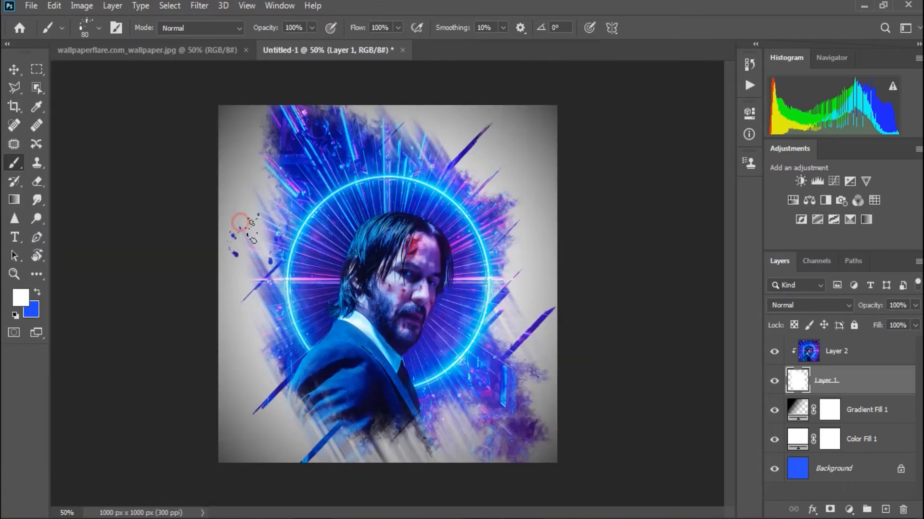
click(273, 333)
click(486, 192)
click(426, 152)
click(513, 288)
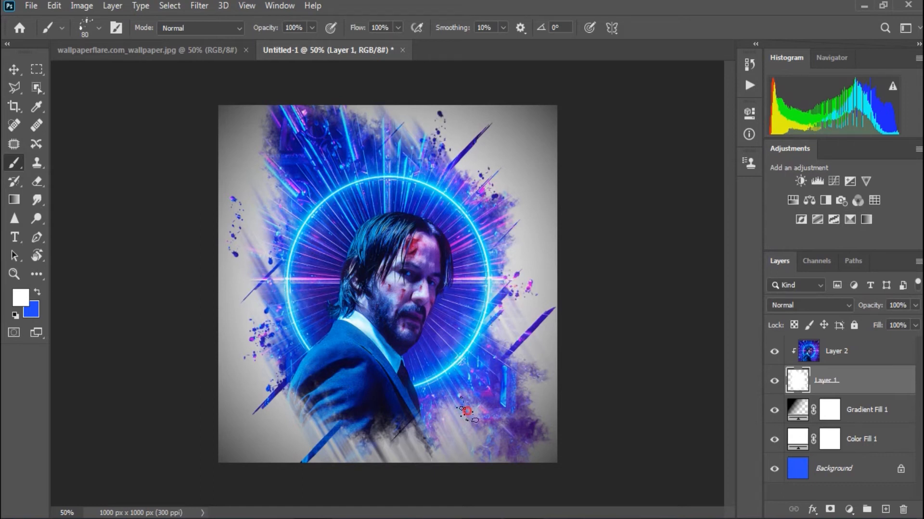
click(478, 440)
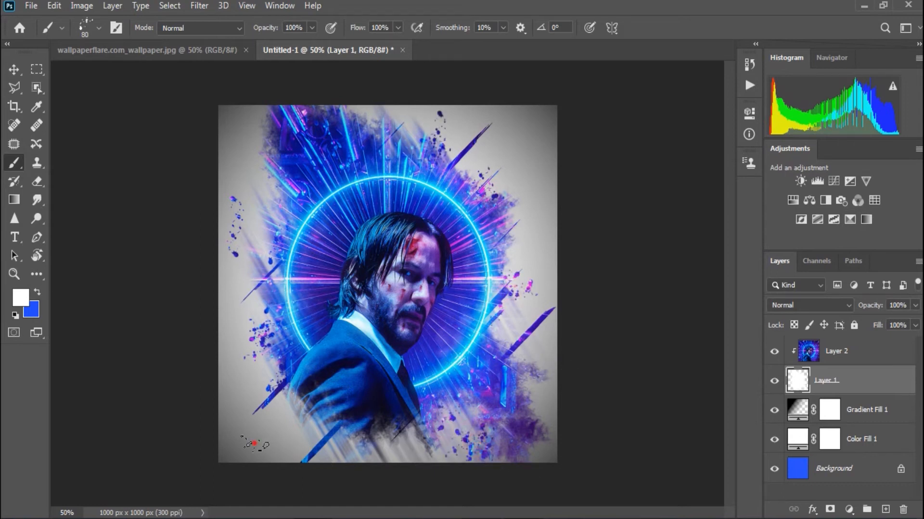
click(384, 457)
click(440, 453)
click(463, 179)
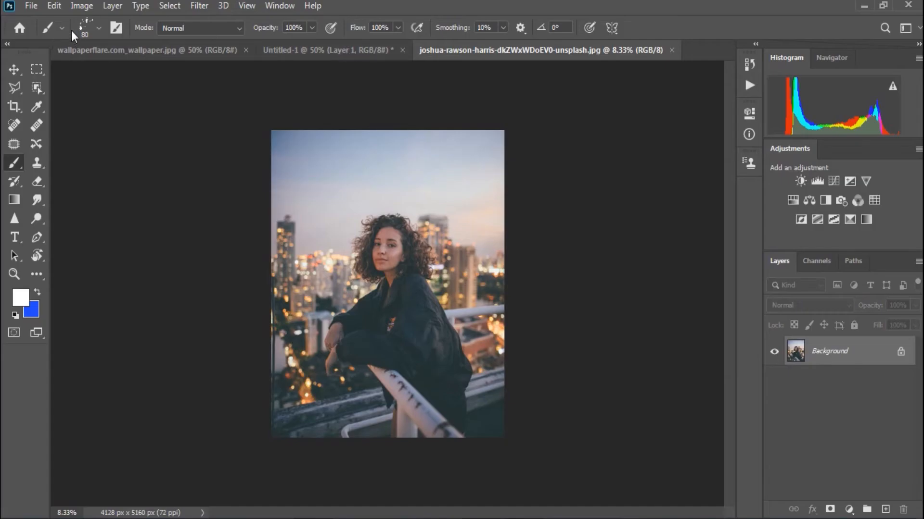
- Close the wallpaperflare.com_wallpaper.jpg document
click(31, 6)
click(31, 5)
click(229, 51)
click(245, 50)
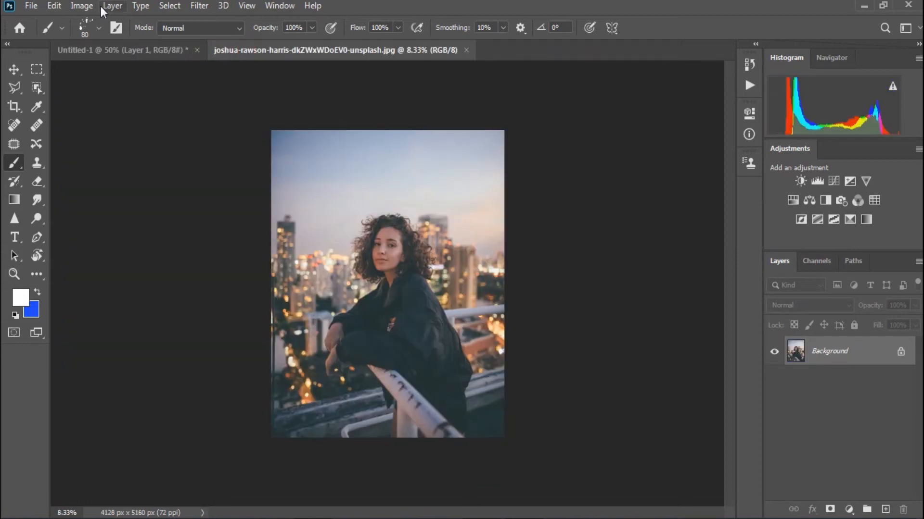
click(32, 5)
click(34, 23)
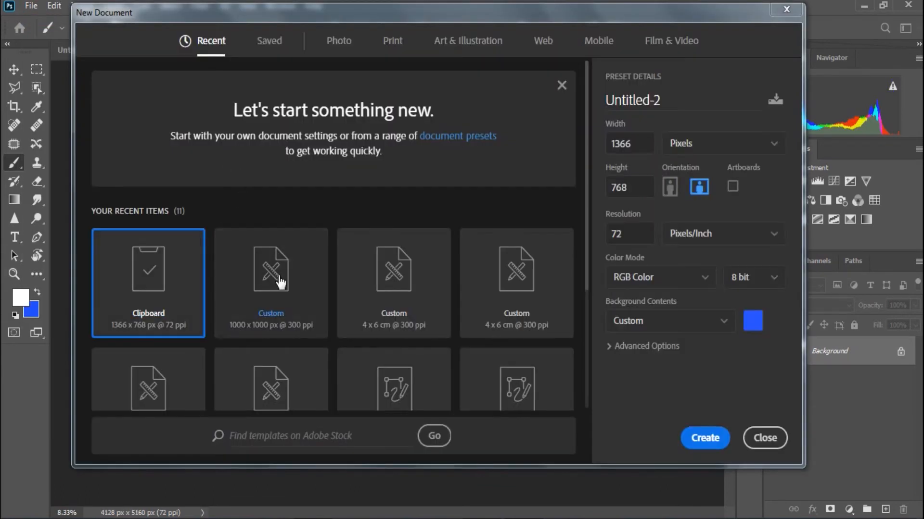
click(305, 295)
click(704, 439)
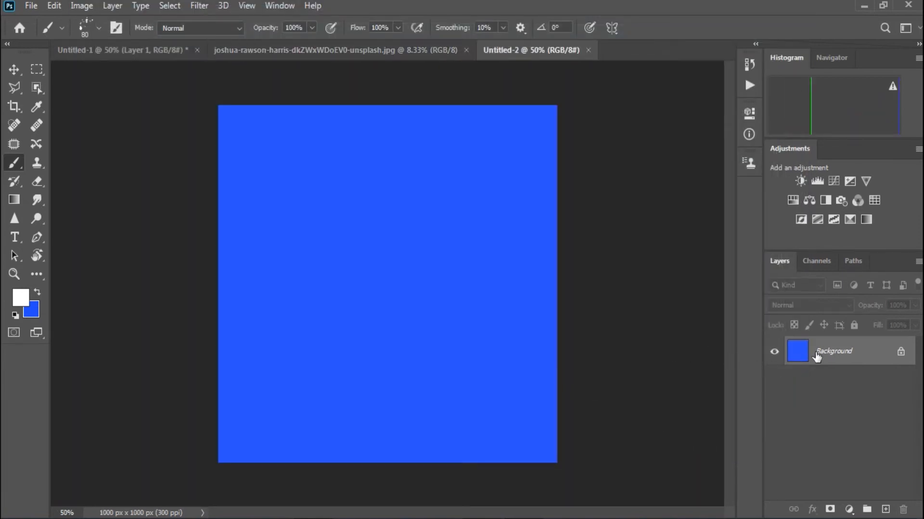
click(588, 50)
click(31, 5)
click(44, 18)
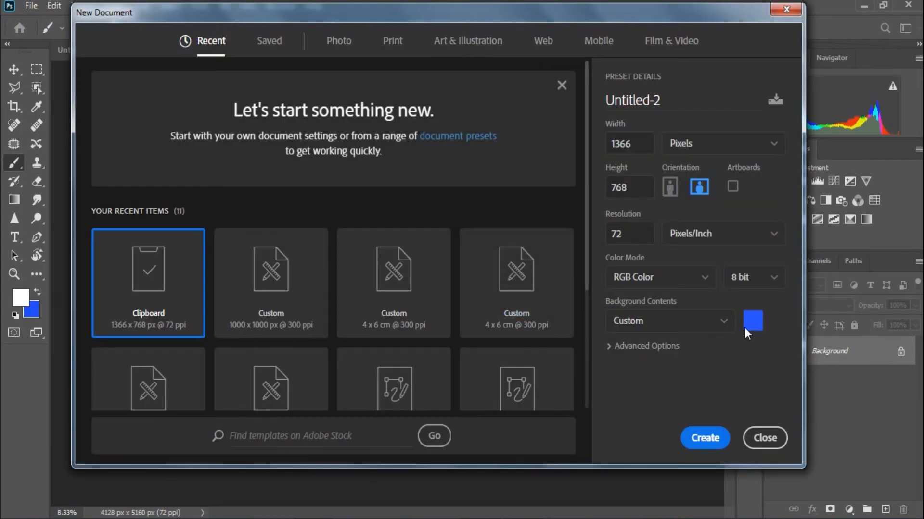
click(753, 321)
drag(572, 181, 474, 124)
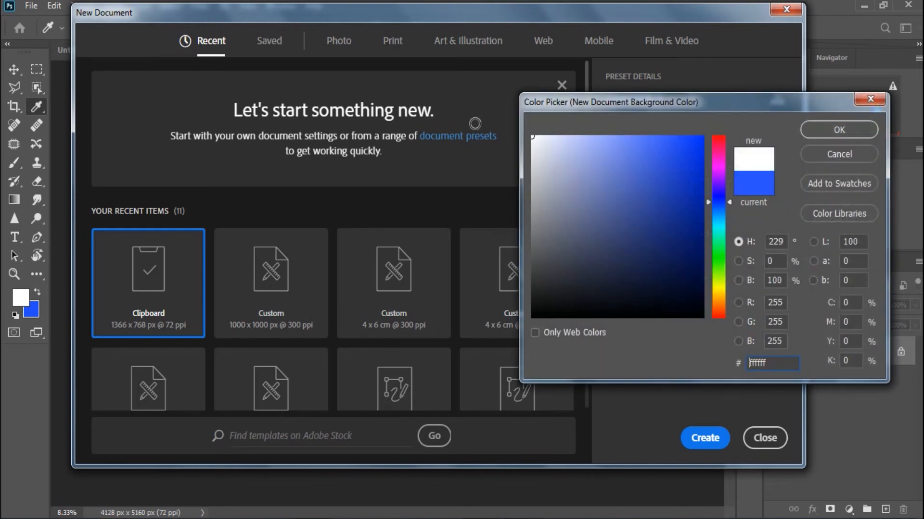
click(839, 126)
click(705, 437)
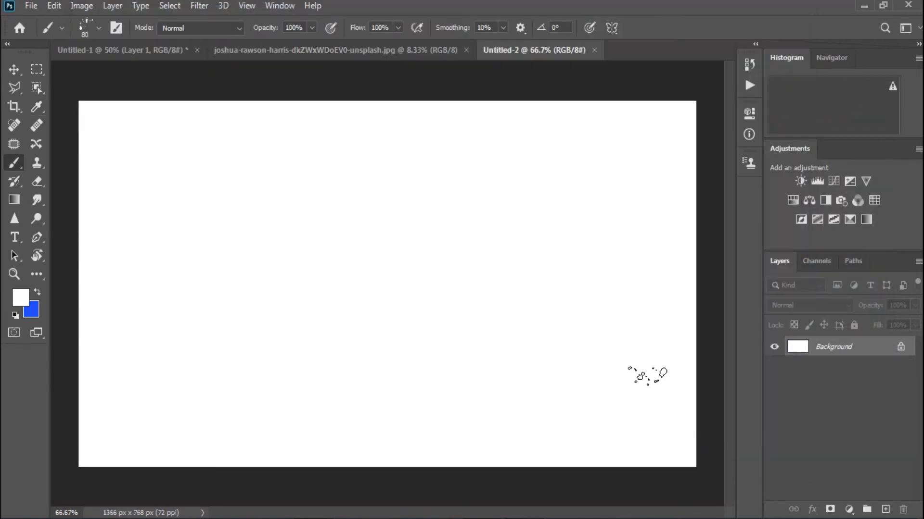
click(595, 50)
- Create a new 1000 x 1000 px document at 300 ppi with a white background
click(9, 5)
click(31, 6)
click(42, 20)
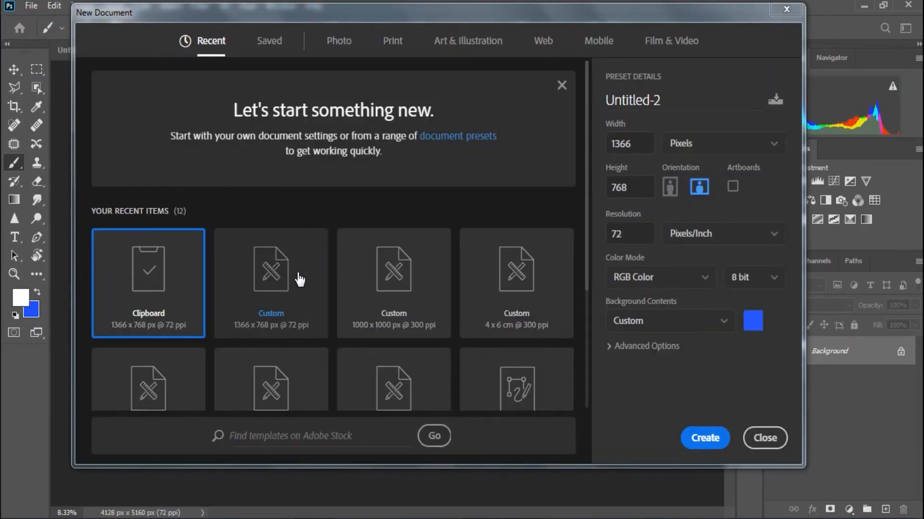
click(405, 275)
click(752, 323)
drag(570, 158, 489, 122)
click(849, 137)
click(731, 325)
click(680, 349)
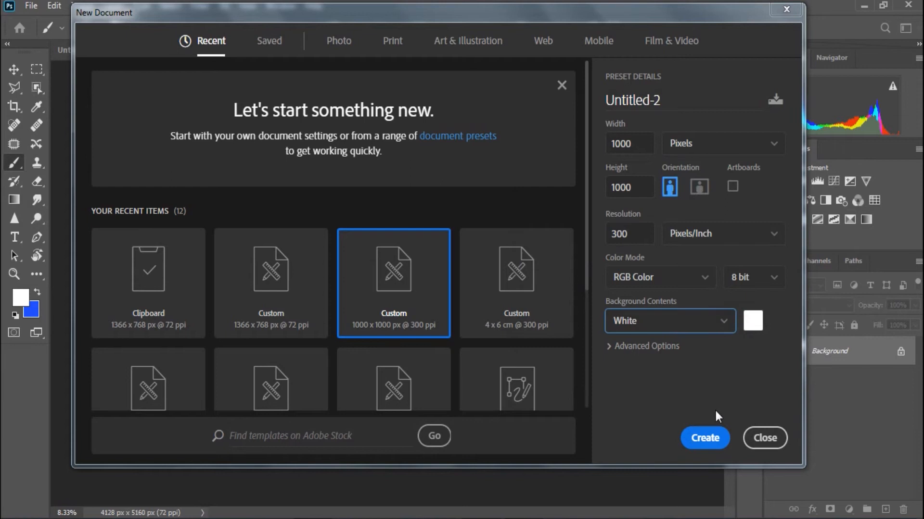
click(720, 438)
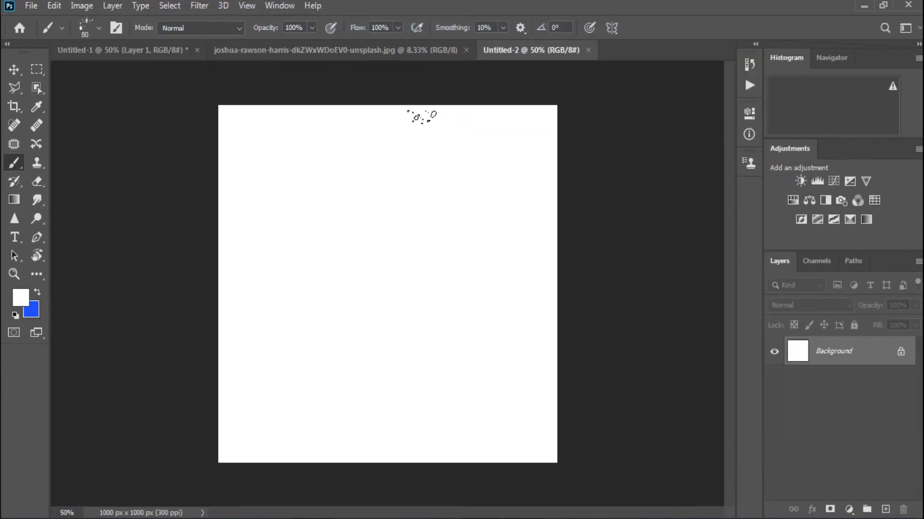
- Copy the photo of the curly-haired woman from its own document into Untitled-2 as a layer above the background
click(392, 53)
click(13, 70)
drag(344, 271, 413, 240)
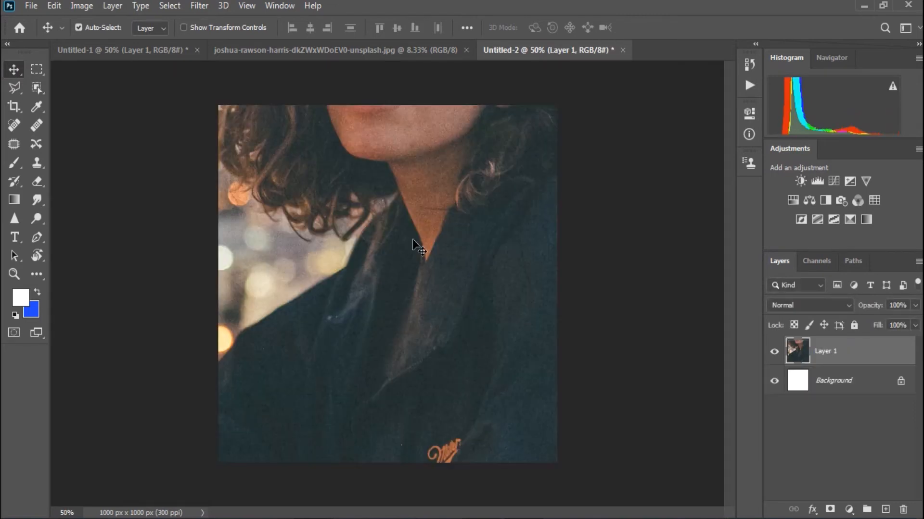
- Scale the woman's photo on Layer 1 to about 47% and move it so her face lies within the canvas
key(ctrl+t)
key(ctrl+0)
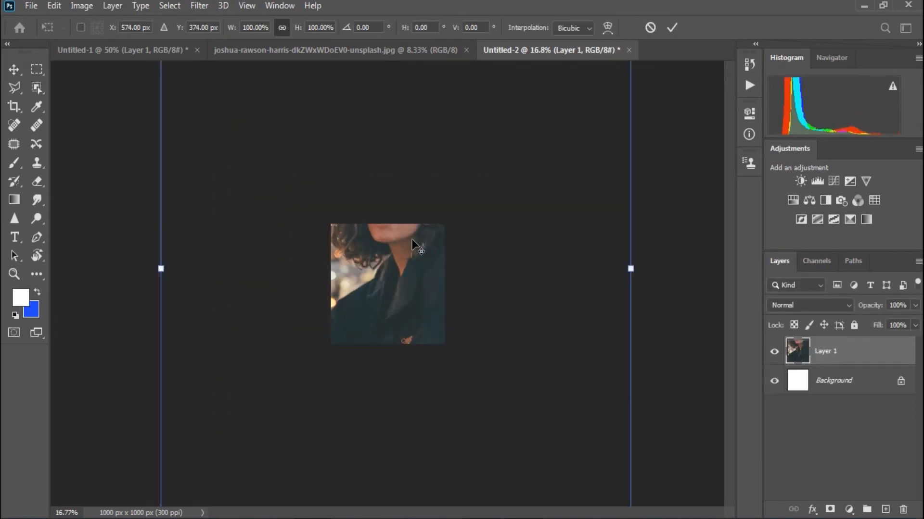
drag(520, 108, 445, 332)
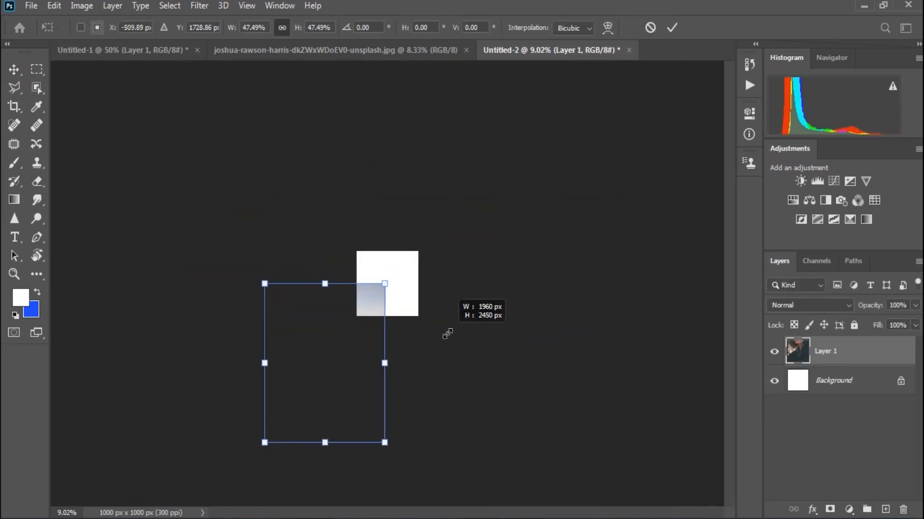
drag(363, 367, 420, 307)
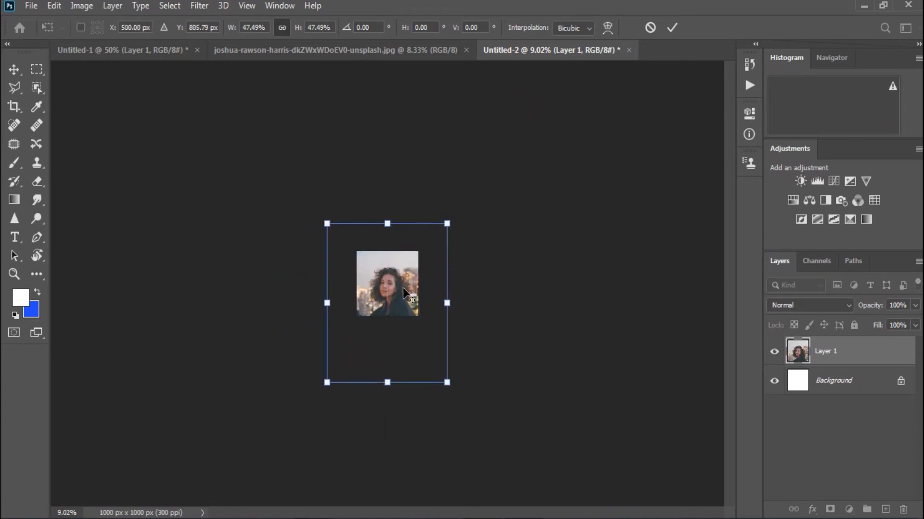
- Reduce the woman's photo to about 41%, centre it at about X 500 px, Y 739 px, and apply the transform
key(ctrl+plus)
key(ctrl+plus)
key(ctrl+plus)
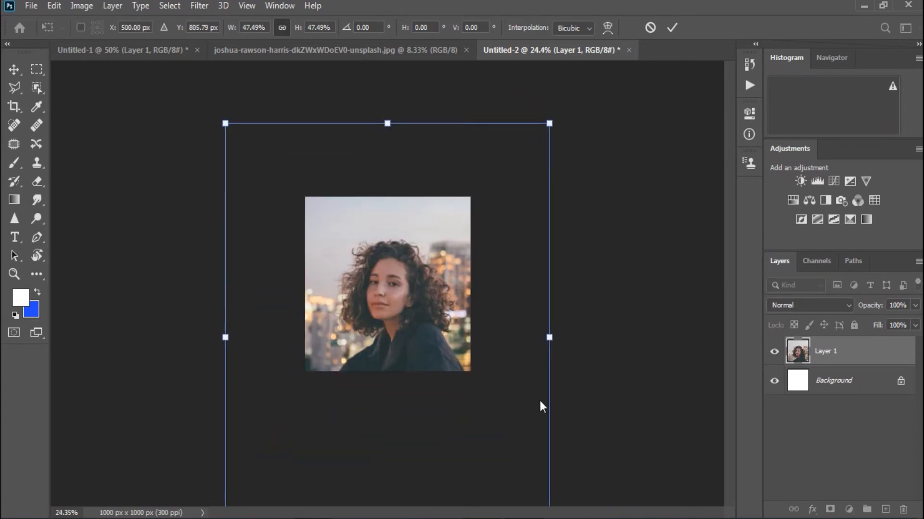
drag(550, 124, 507, 178)
drag(404, 280, 423, 238)
click(672, 27)
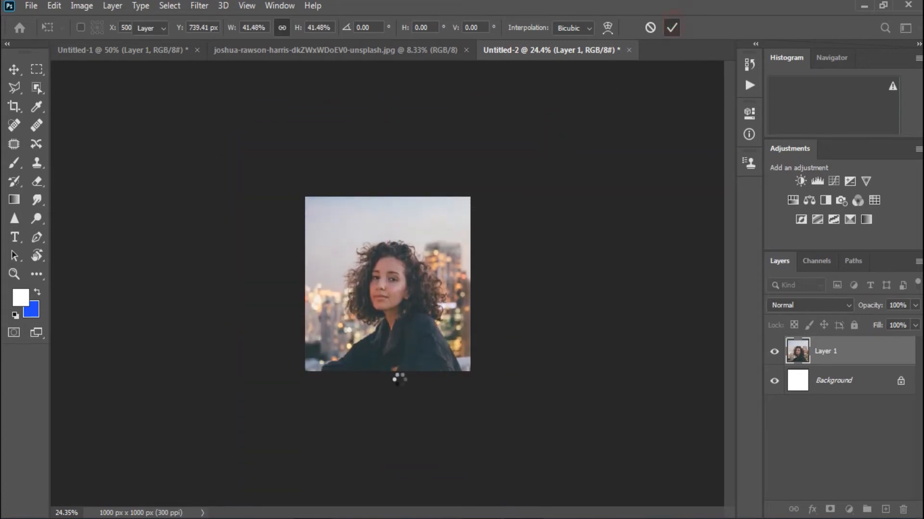
scroll(362, 306, up, 4)
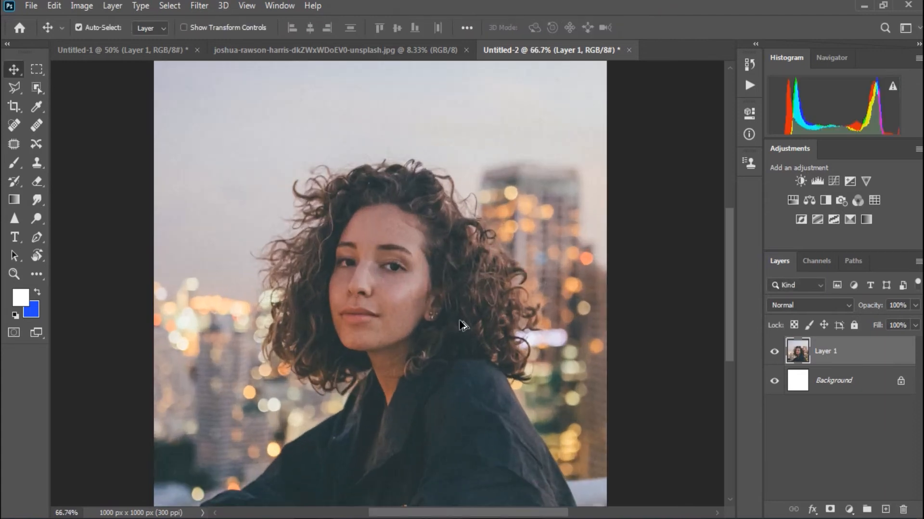
- Hide the woman's photo on Layer 1 and add a Gradient fill layer directly above the Background
scroll(462, 324, down, 3)
scroll(462, 325, up, 2)
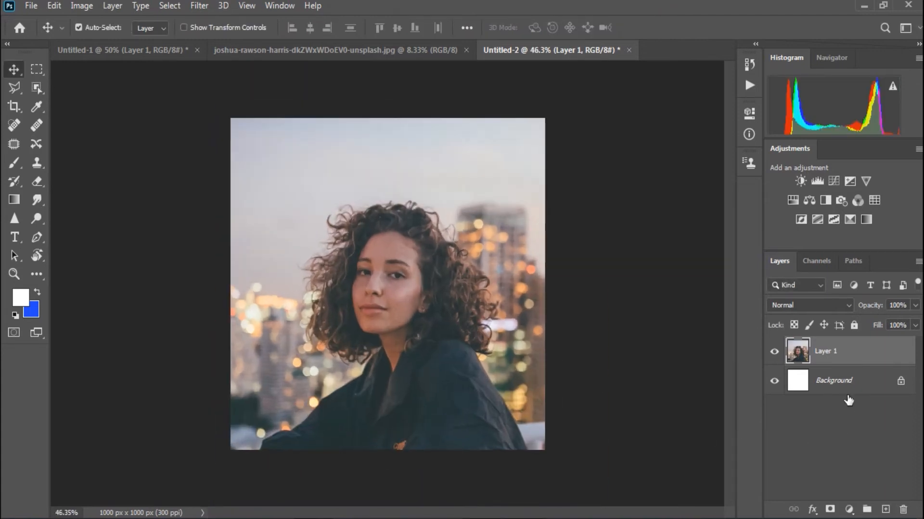
click(838, 391)
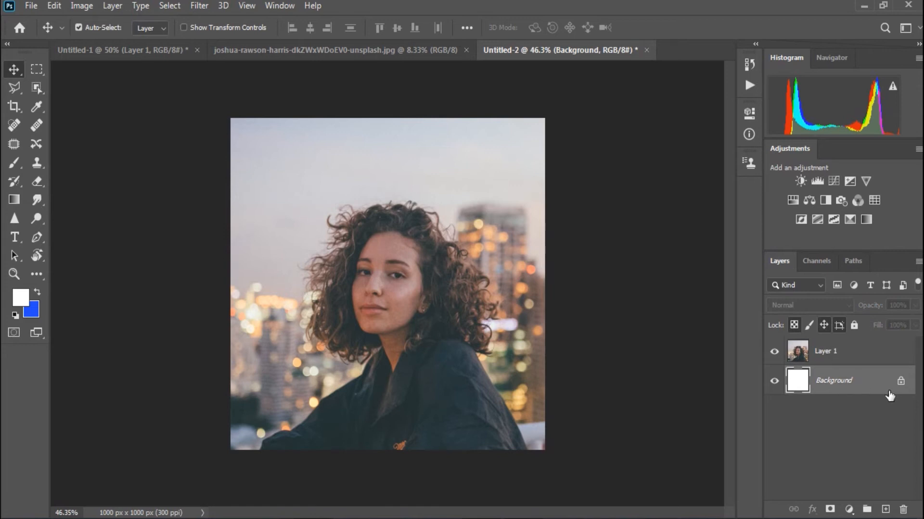
click(848, 510)
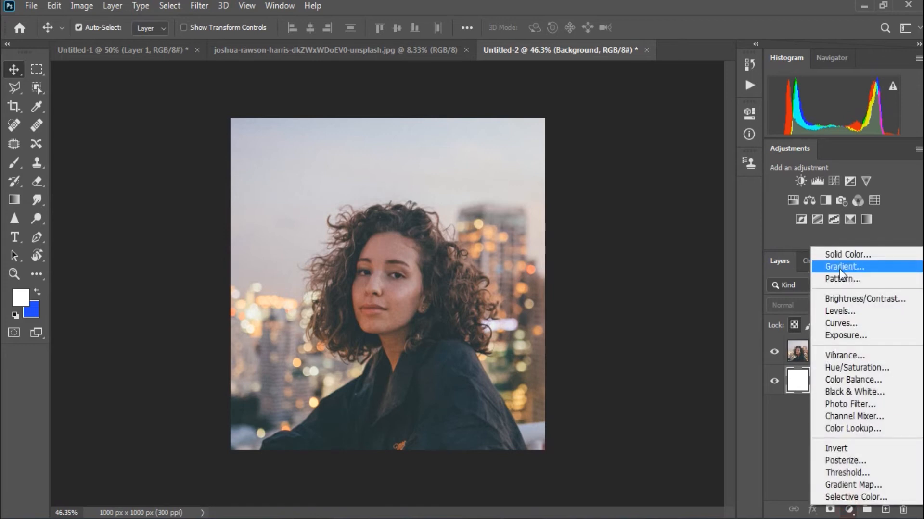
click(822, 378)
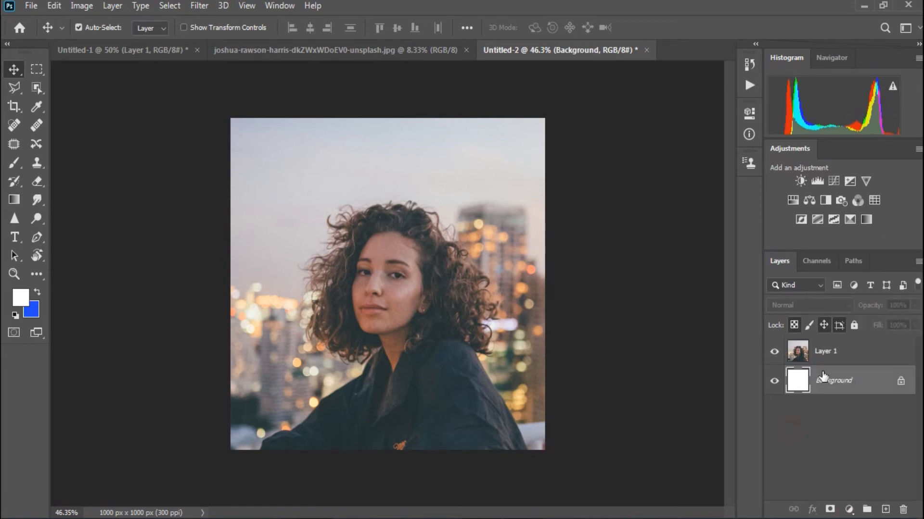
click(779, 355)
click(849, 509)
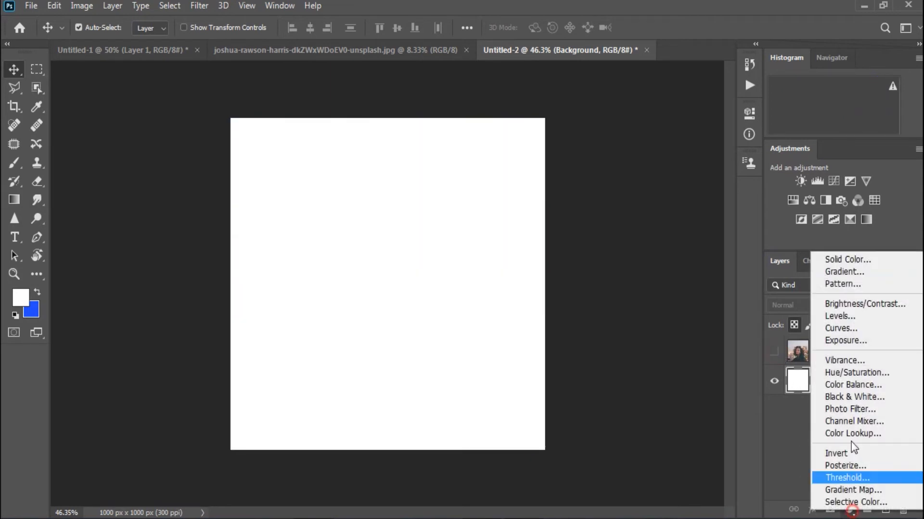
click(845, 272)
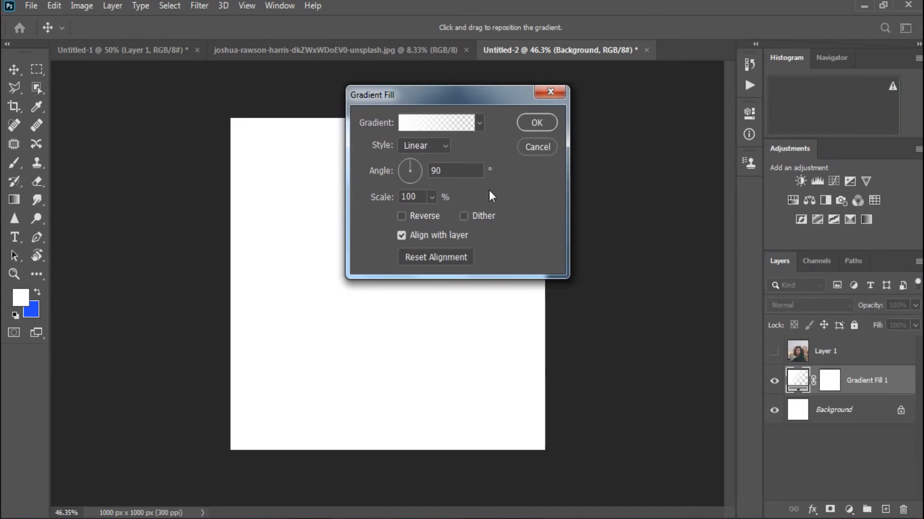
- Set the gradient's starting colour stop at location 0% to black (000000) and accept the edited gradient
click(441, 126)
click(612, 302)
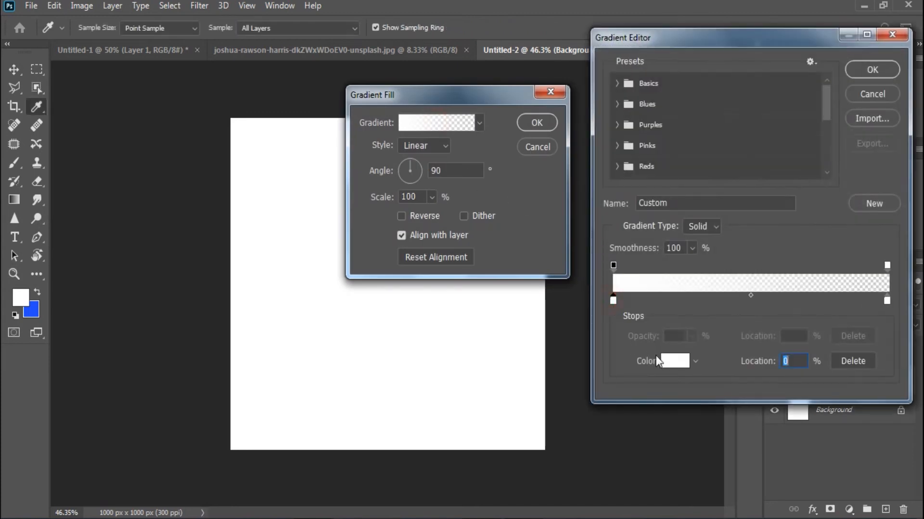
click(671, 359)
click(553, 262)
click(535, 315)
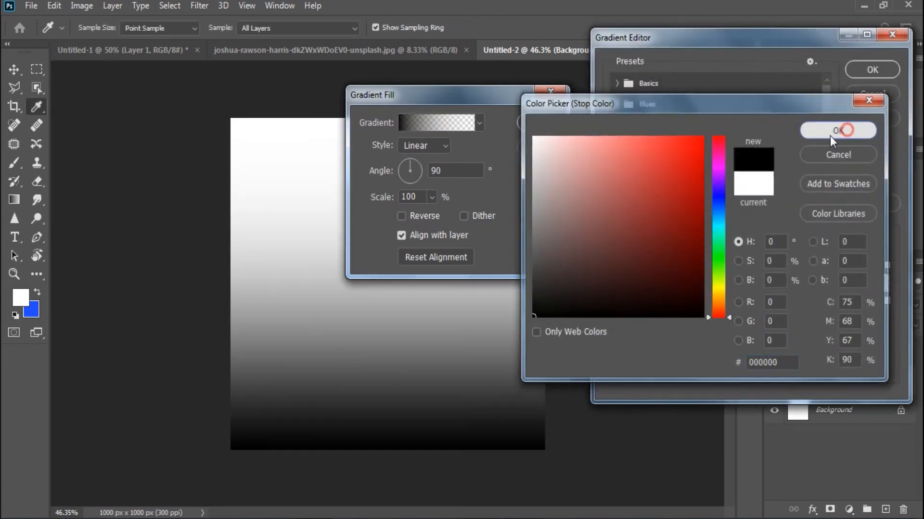
click(834, 131)
click(871, 69)
- Make the gradient fill radial and reversed, set its scale to 155%, and apply it
click(431, 144)
click(426, 159)
click(421, 167)
click(404, 211)
click(433, 197)
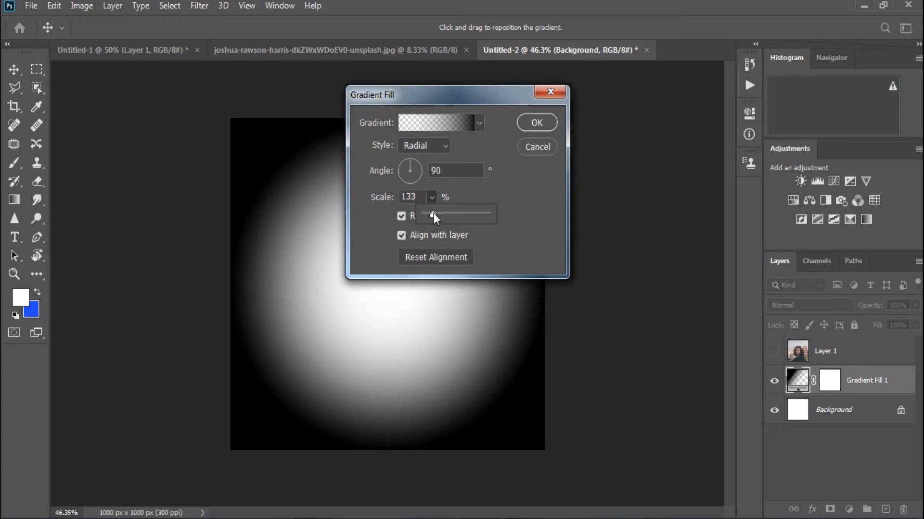
drag(434, 213, 435, 212)
click(540, 121)
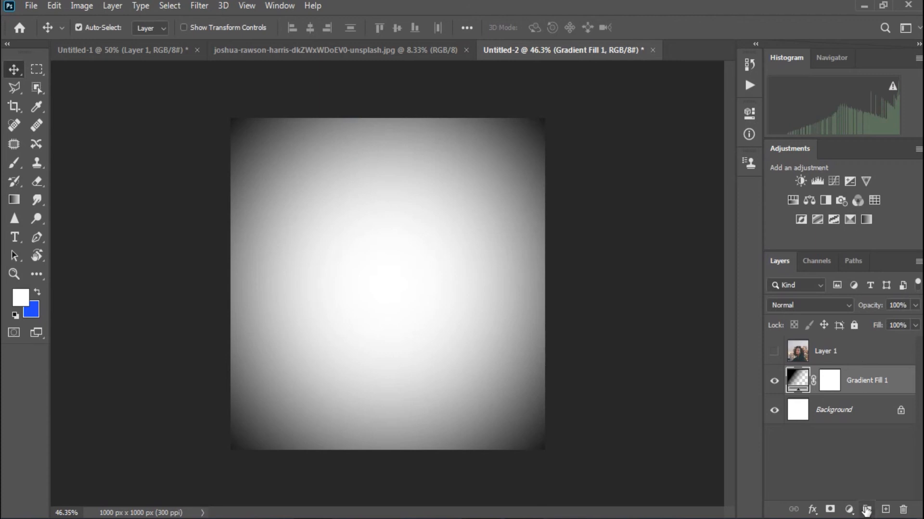
- Create an empty layer above the gradient fill, show the woman's photo again, and clip the photo to the new layer
click(885, 510)
click(775, 351)
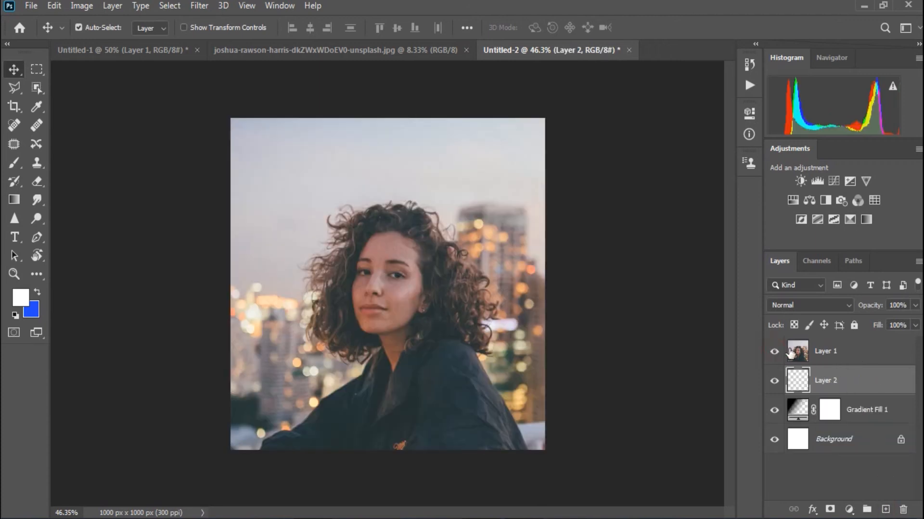
right_click(835, 356)
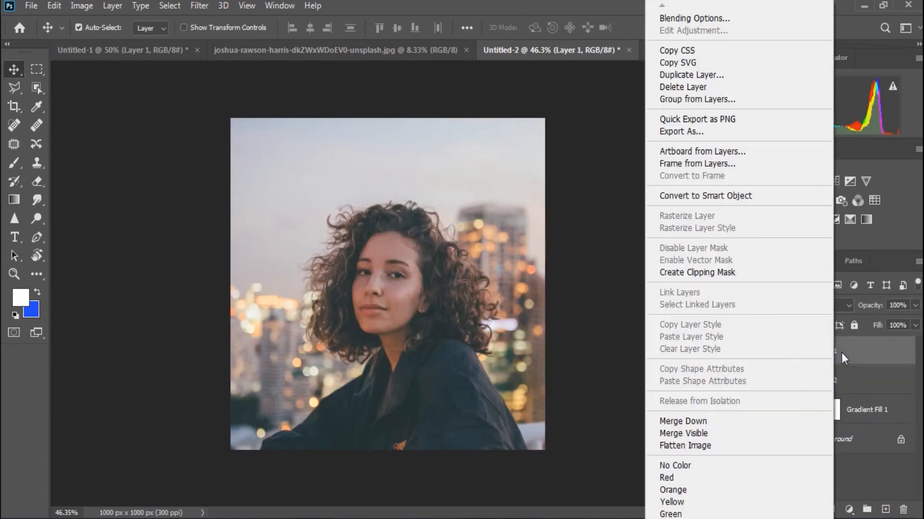
click(734, 273)
- Select the empty Layer 2 and choose the Sampled Brush #5 #1 preset at 348 px for the Brush tool
click(856, 388)
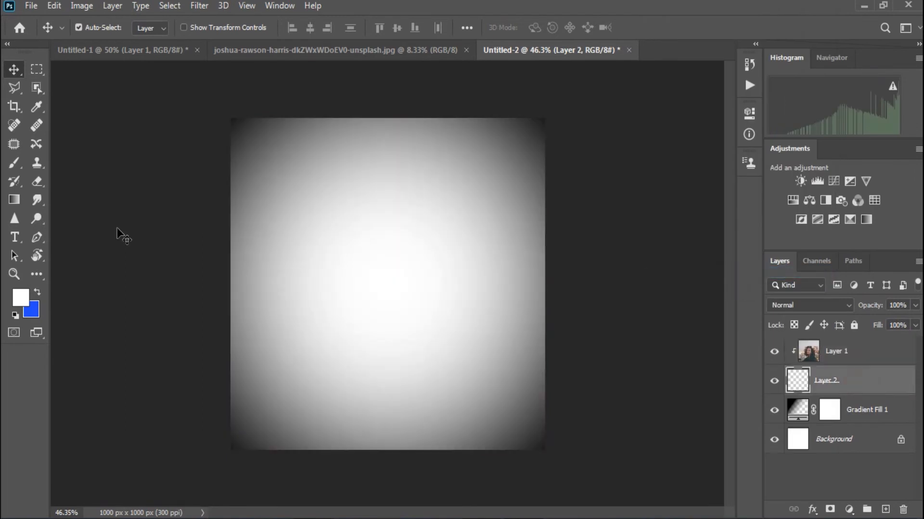
click(15, 163)
drag(452, 247, 423, 264)
key(ctrl+z)
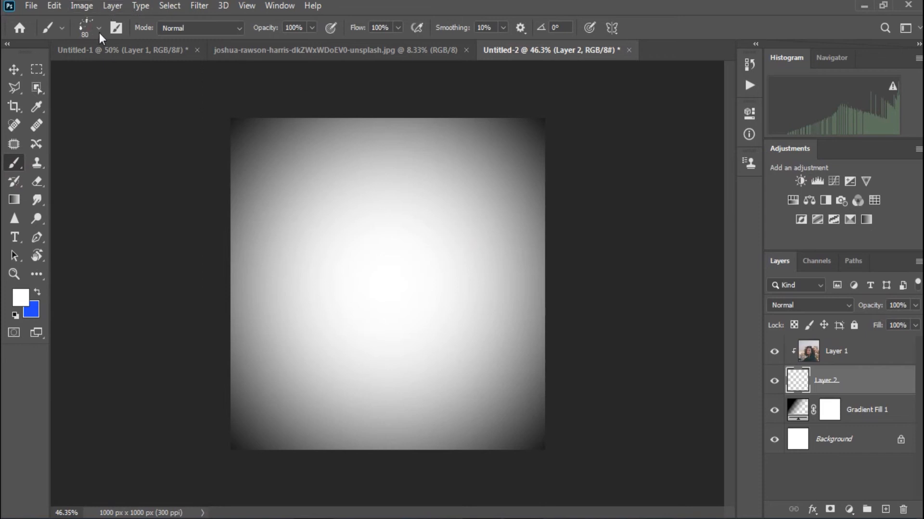
click(99, 30)
scroll(396, 278, up, 1)
click(401, 186)
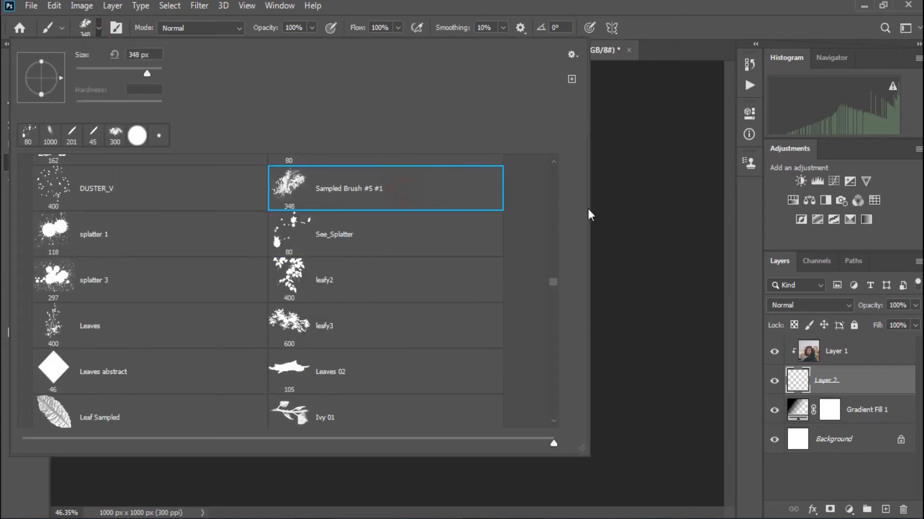
click(638, 206)
- Paint splatter strokes on Layer 2 around the woman's face, hair and jacket to reveal the clipped photo
mouse_move(288, 260)
mouse_down()
mouse_move(330, 237)
mouse_move(392, 289)
mouse_move(438, 216)
mouse_move(423, 208)
mouse_move(285, 254)
mouse_move(464, 310)
mouse_move(469, 332)
mouse_move(423, 310)
mouse_move(526, 309)
mouse_move(320, 378)
mouse_move(433, 248)
mouse_move(412, 170)
mouse_move(577, 250)
mouse_up()
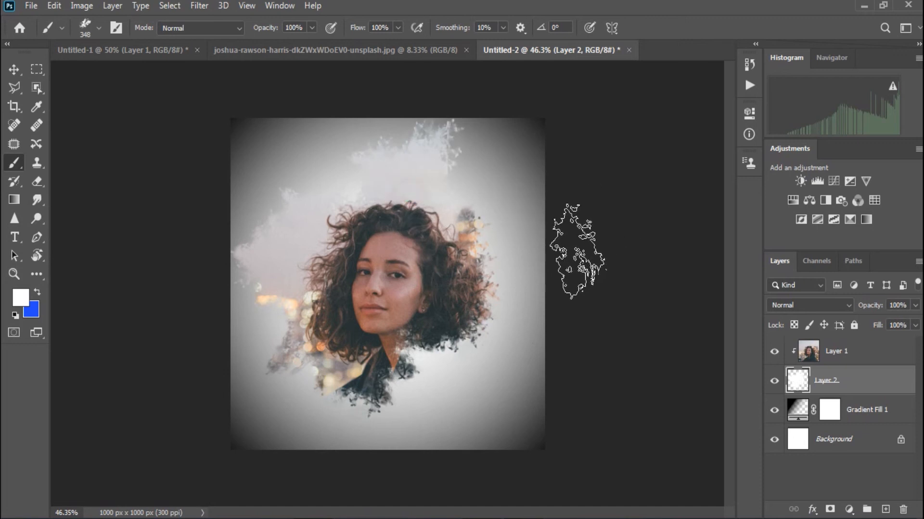
mouse_move(479, 228)
mouse_down()
mouse_move(510, 212)
mouse_move(462, 207)
mouse_move(486, 202)
mouse_move(454, 223)
mouse_up()
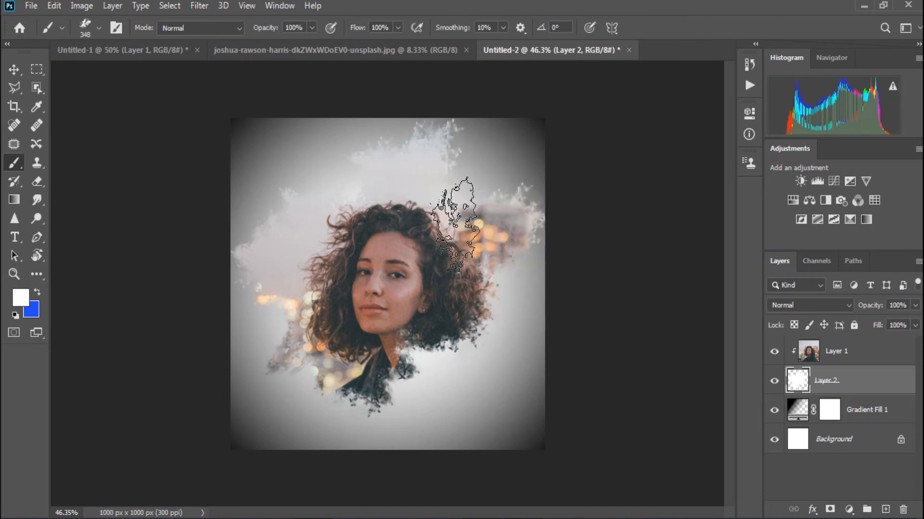
key(ctrl+z)
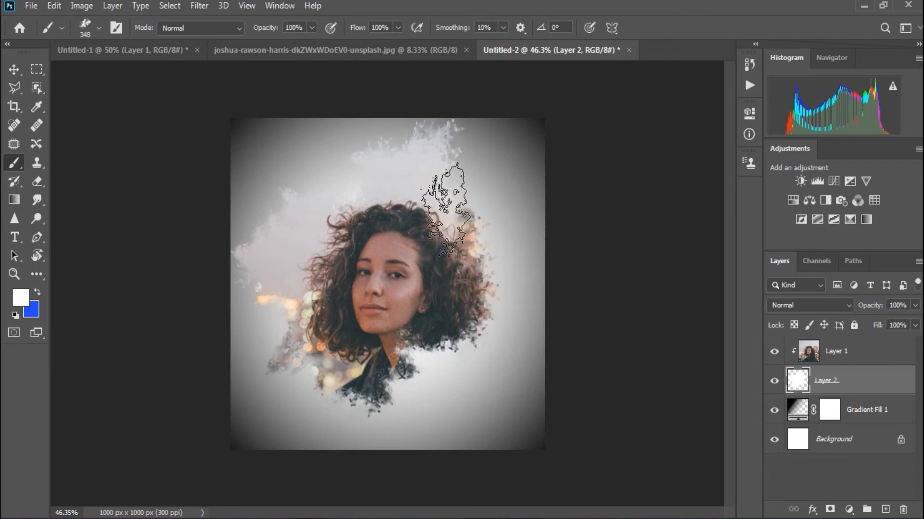
mouse_move(419, 380)
mouse_down()
mouse_move(428, 397)
mouse_move(485, 412)
mouse_up()
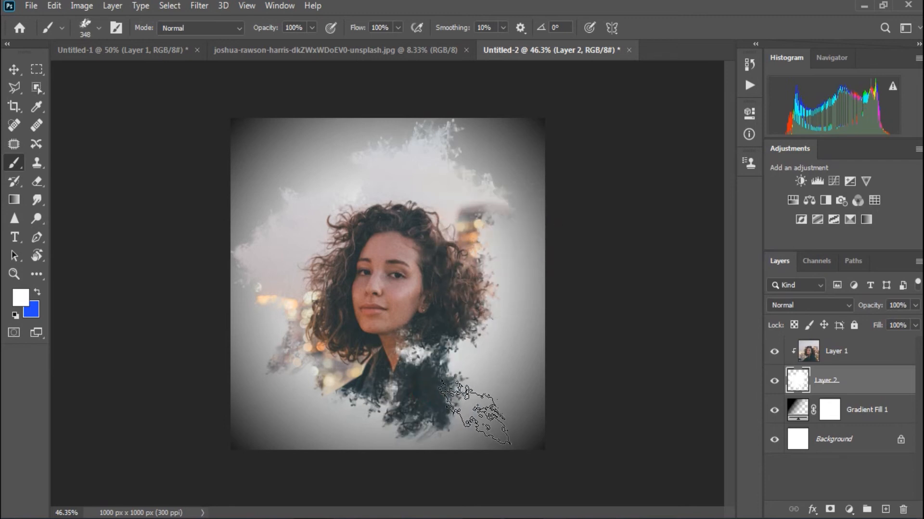
mouse_move(520, 381)
mouse_down()
mouse_move(457, 428)
mouse_move(423, 481)
mouse_move(505, 476)
mouse_move(423, 484)
mouse_move(433, 433)
mouse_move(536, 330)
mouse_move(524, 327)
mouse_move(556, 319)
mouse_up()
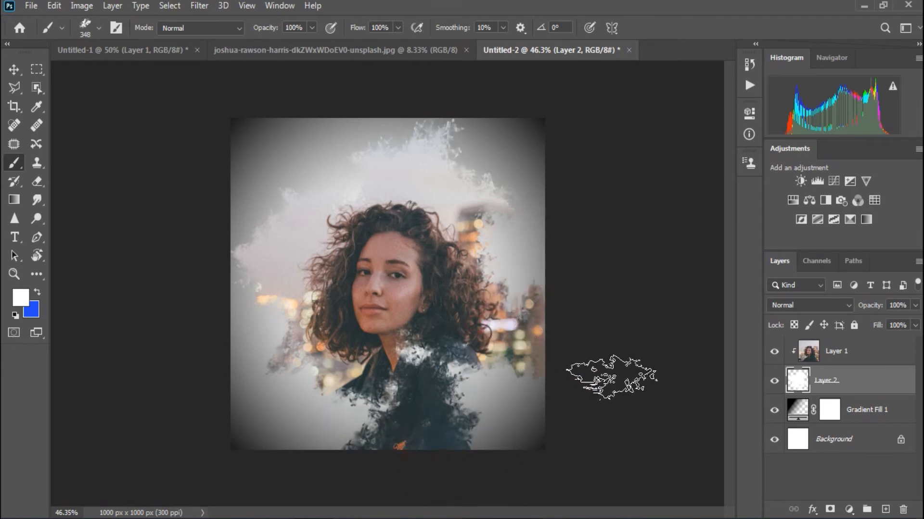
- Switch to the thin slanted streak brush preset at 256 px with a 45° angle
click(98, 28)
drag(553, 285, 542, 310)
click(173, 360)
click(694, 289)
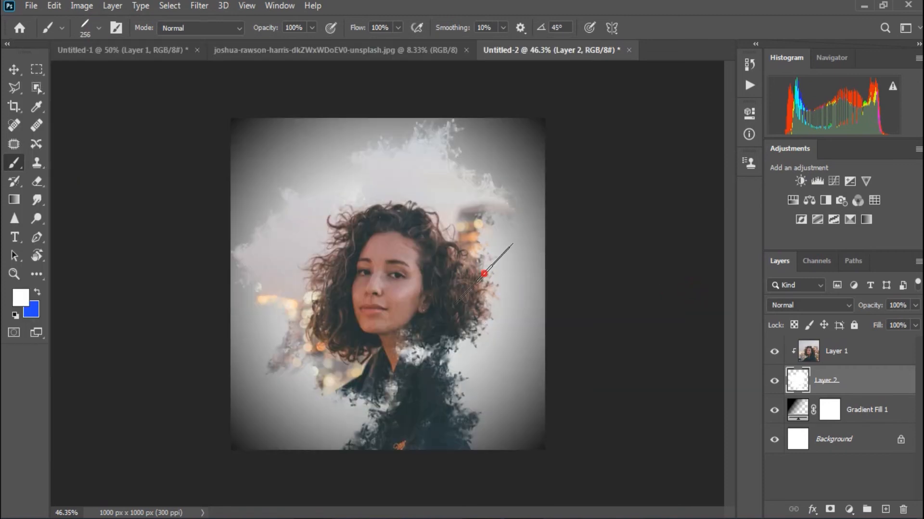
- Stamp diagonal streaks on Layer 2 beside the woman's hair, below her collar, and around the upper and left splatter edges
click(490, 263)
click(493, 296)
click(331, 403)
click(360, 414)
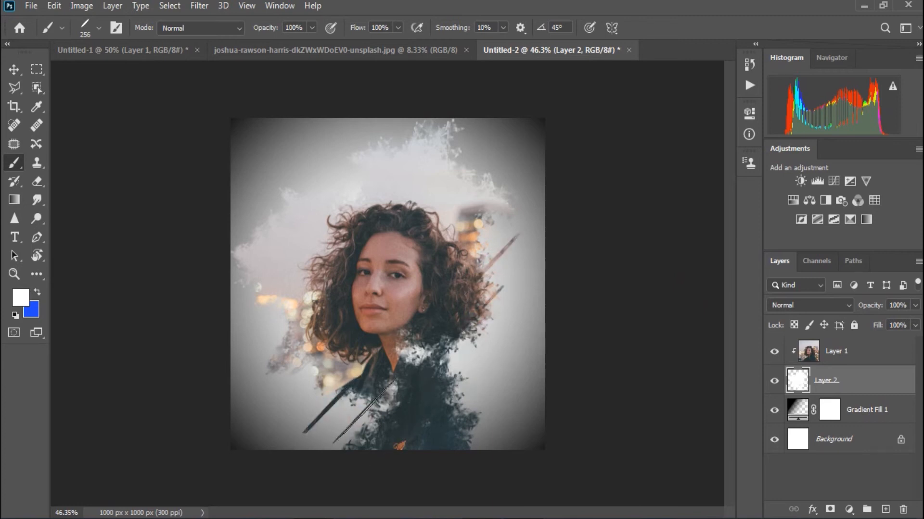
click(472, 165)
click(507, 167)
click(289, 272)
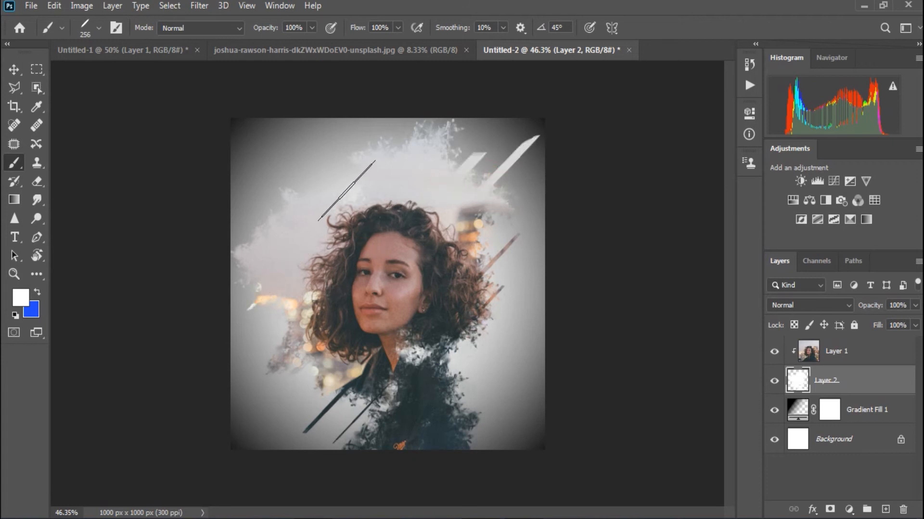
click(339, 163)
- Stamp more diagonal streaks along the woman's shoulder and jacket at the lower right, undoing the one in the canvas corner
click(474, 400)
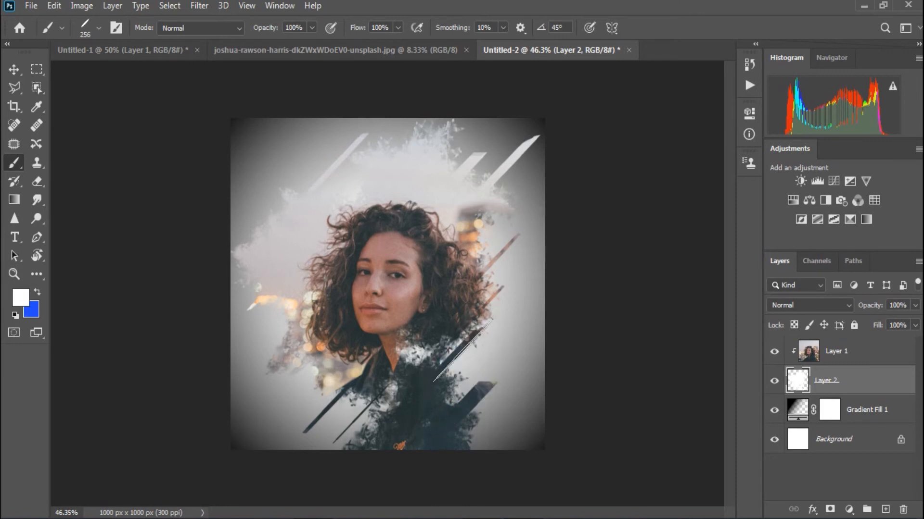
click(450, 344)
click(462, 346)
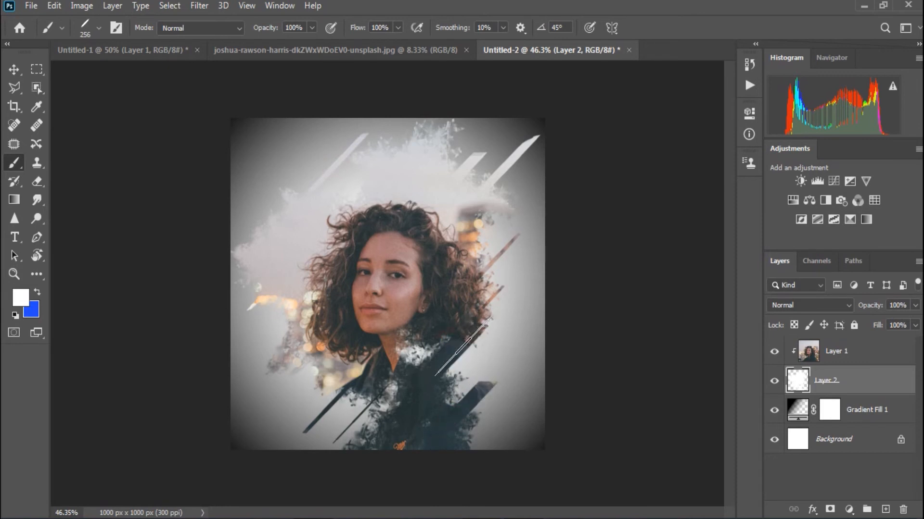
click(497, 320)
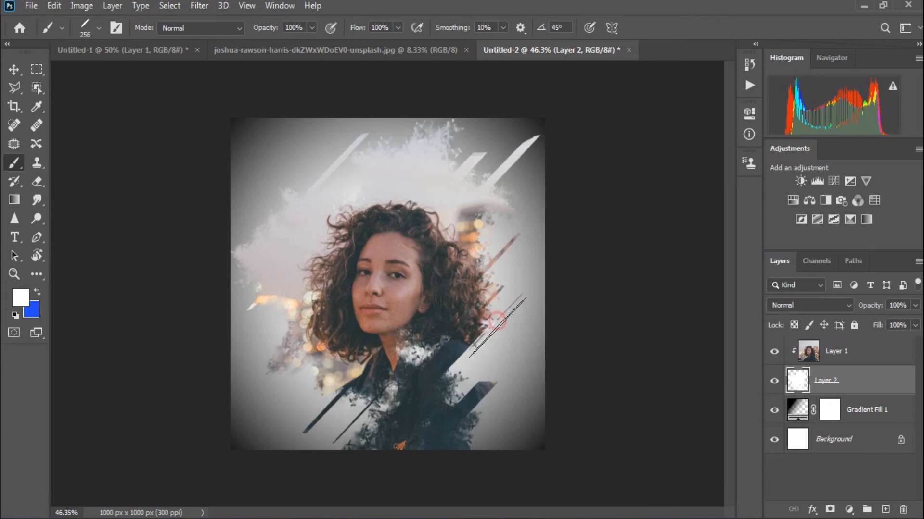
click(466, 394)
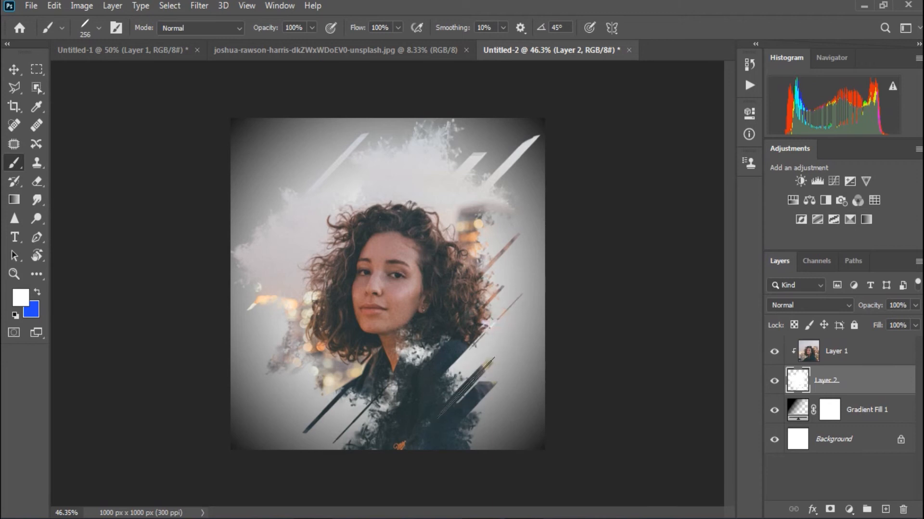
click(508, 426)
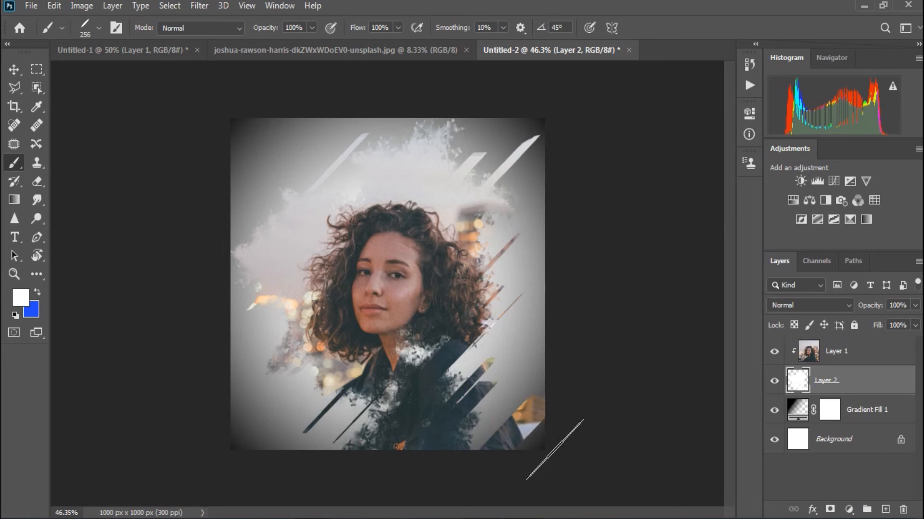
key(ctrl+z)
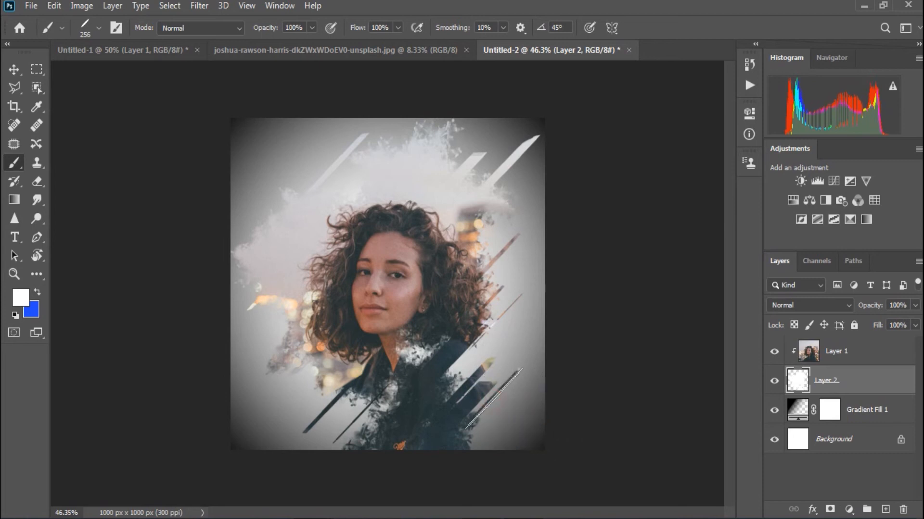
click(101, 35)
click(101, 36)
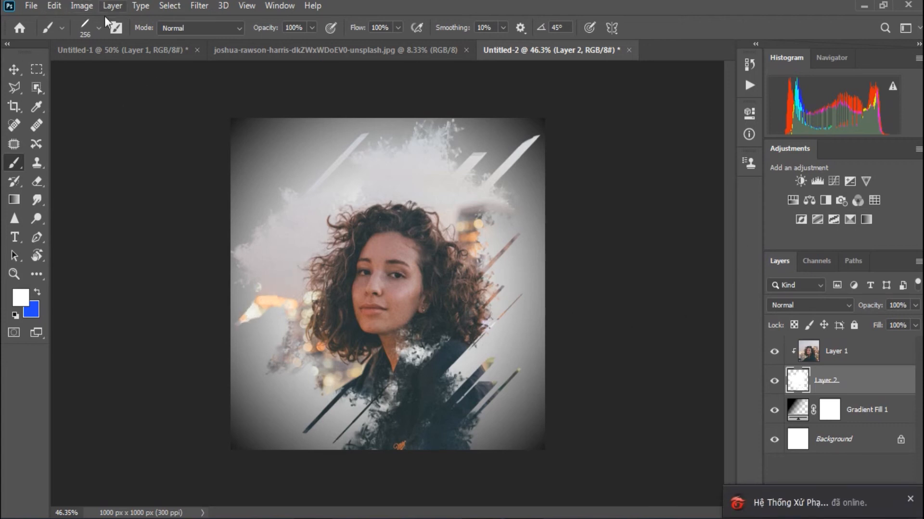
- Recolour the light stop at 100% location in Gradient Fill 1 with a light orange sampled from the photo's blurred lights
click(876, 417)
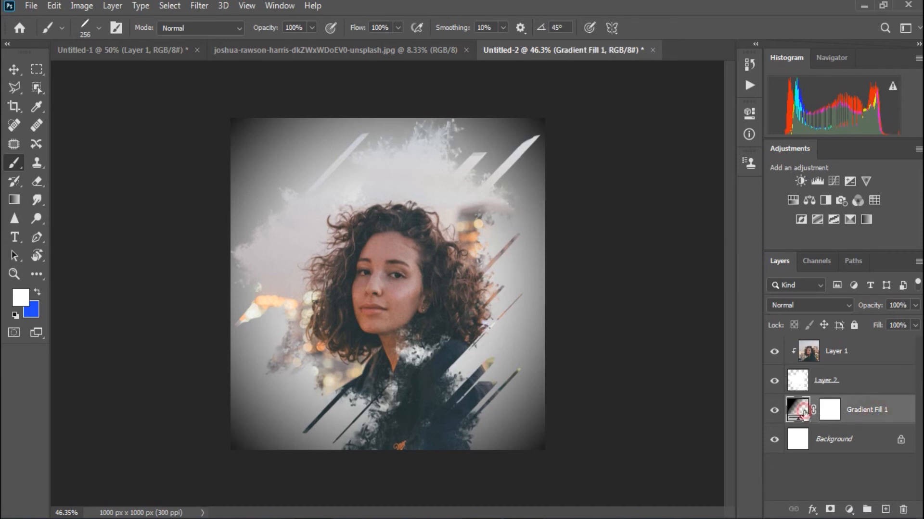
double_click(802, 412)
click(424, 122)
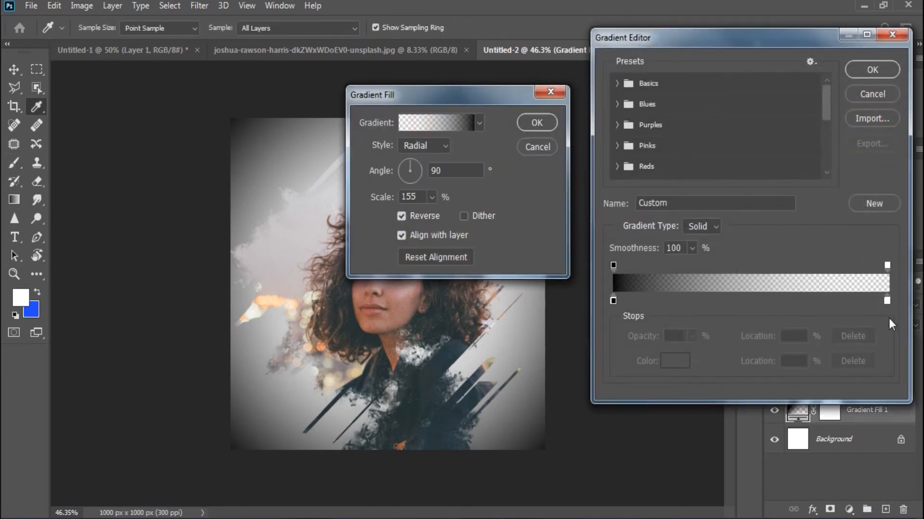
click(887, 301)
click(310, 283)
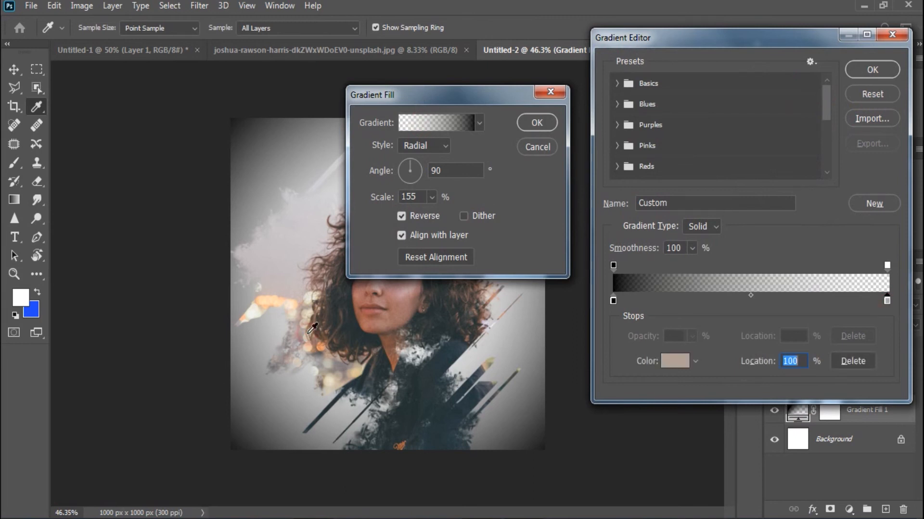
drag(311, 282, 292, 269)
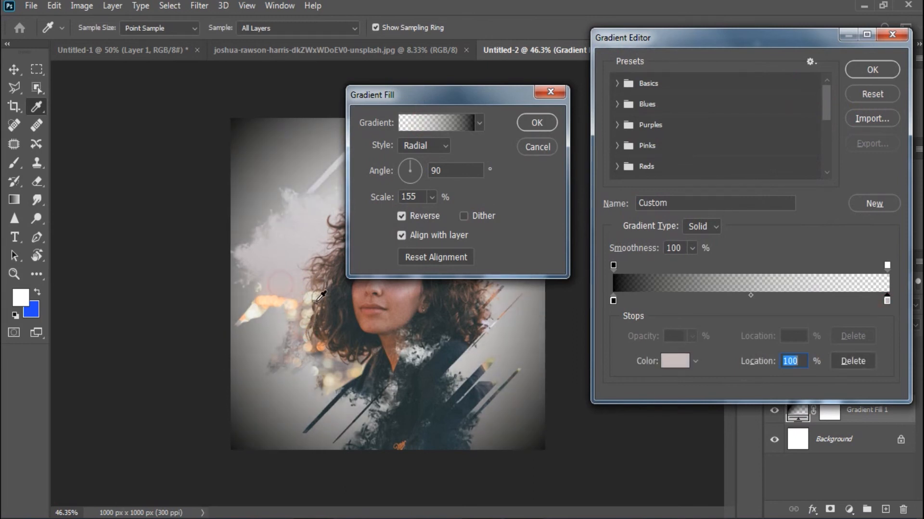
drag(385, 320, 463, 340)
click(485, 312)
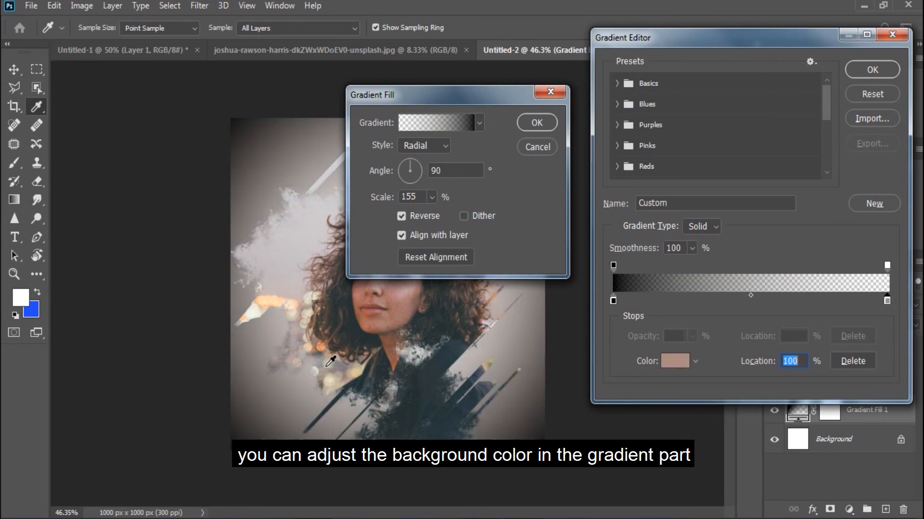
click(361, 373)
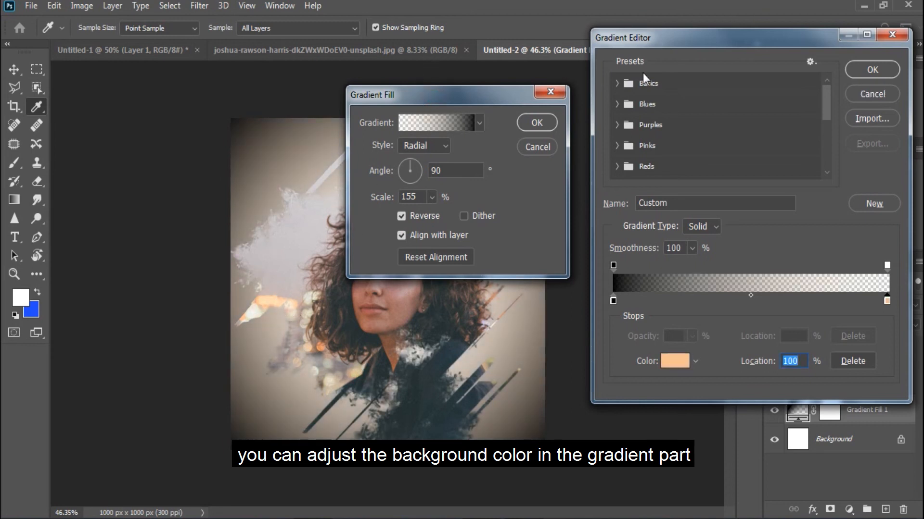
click(879, 72)
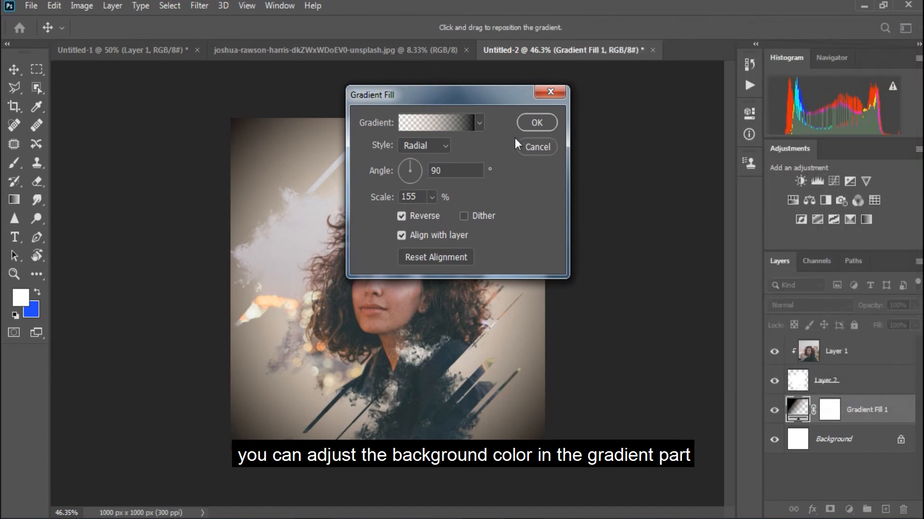
click(537, 123)
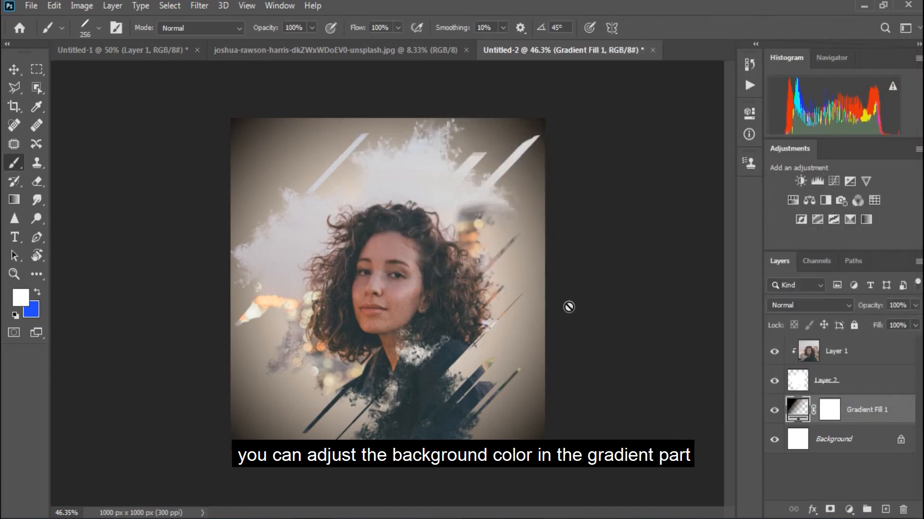
- Switch to the Textured Acrylic 02 brush preset at 150 px
click(98, 28)
scroll(523, 300, up, 4)
mouse_move(552, 310)
mouse_down()
mouse_move(556, 282)
mouse_move(576, 278)
mouse_move(582, 262)
mouse_up()
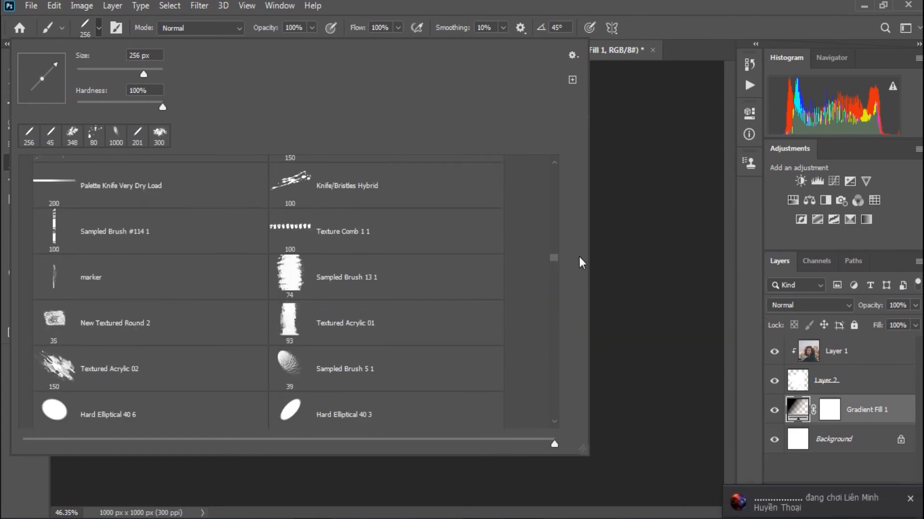
click(42, 354)
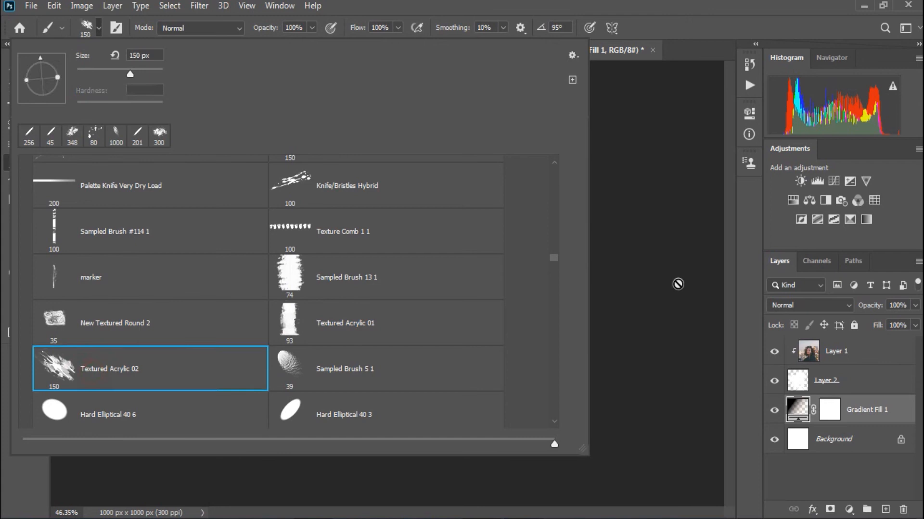
drag(553, 259, 554, 273)
- Paint textured strokes on Layer 2 over the woman's shoulder and jacket at the lower right to reveal more of the photo
click(871, 358)
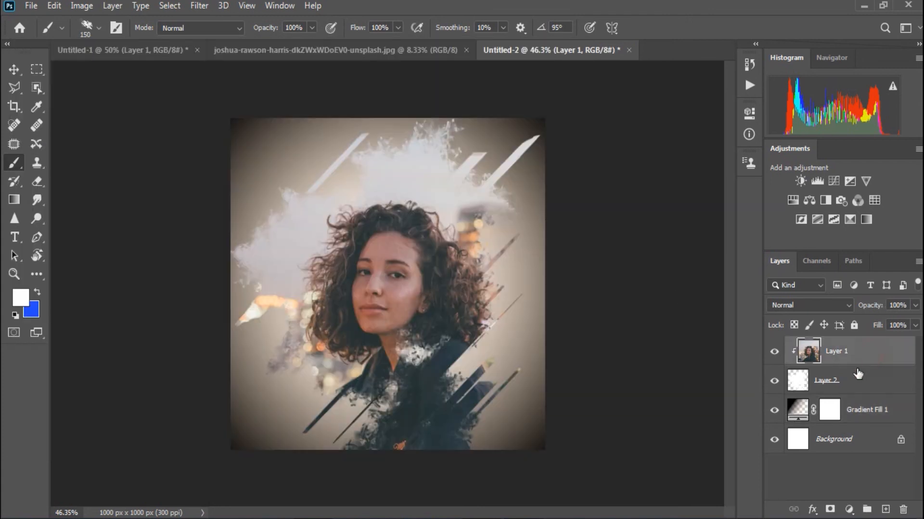
click(856, 381)
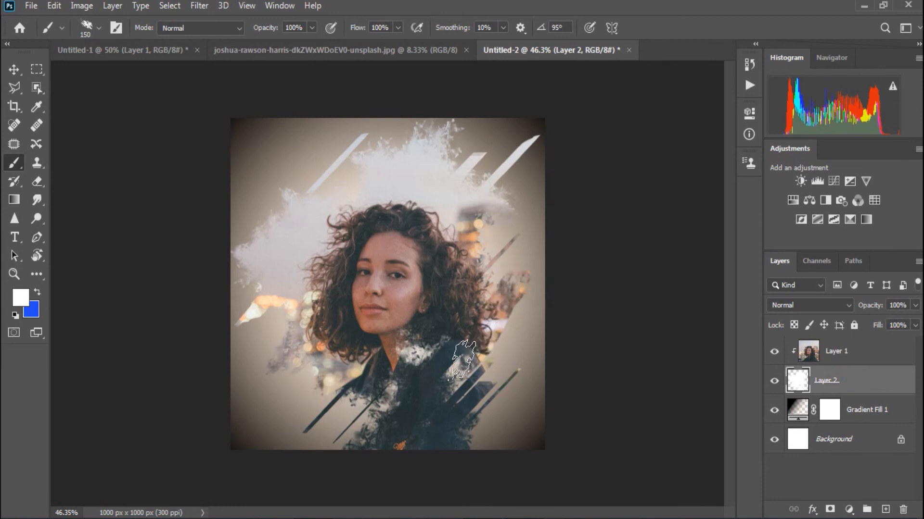
click(466, 365)
mouse_move(470, 350)
mouse_down()
mouse_move(452, 393)
mouse_move(461, 362)
mouse_move(508, 355)
mouse_move(467, 400)
mouse_move(487, 360)
mouse_up()
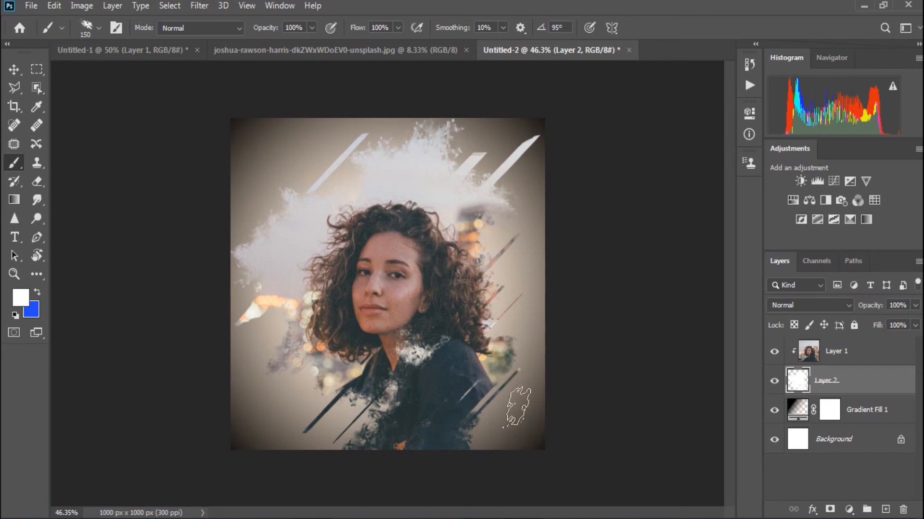
- Scatter fine specks on Layer 2 around the portrait's edges and corners with the Sparks brush at 300 px, and reduce the brush to 93 px
click(101, 31)
scroll(326, 302, down, 1)
mouse_move(552, 259)
mouse_down()
mouse_move(555, 236)
mouse_move(576, 214)
mouse_move(576, 229)
mouse_move(578, 215)
mouse_up()
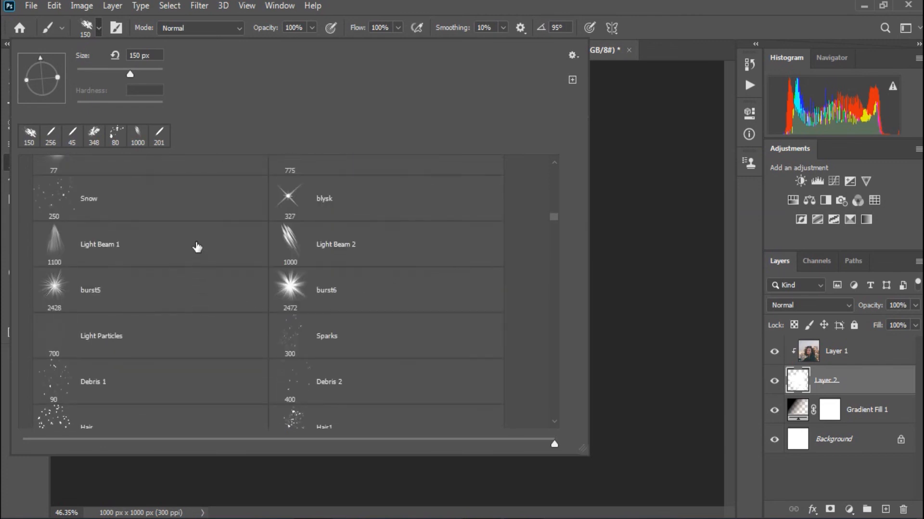
click(289, 337)
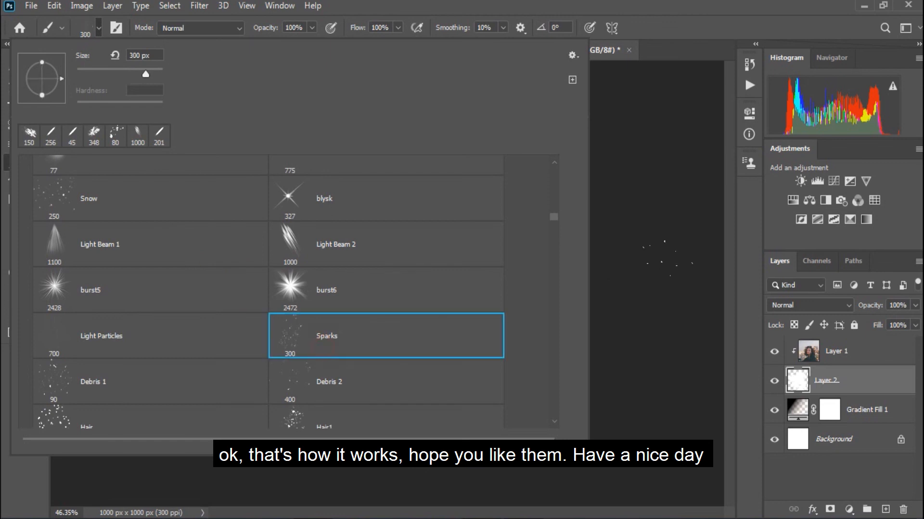
click(665, 263)
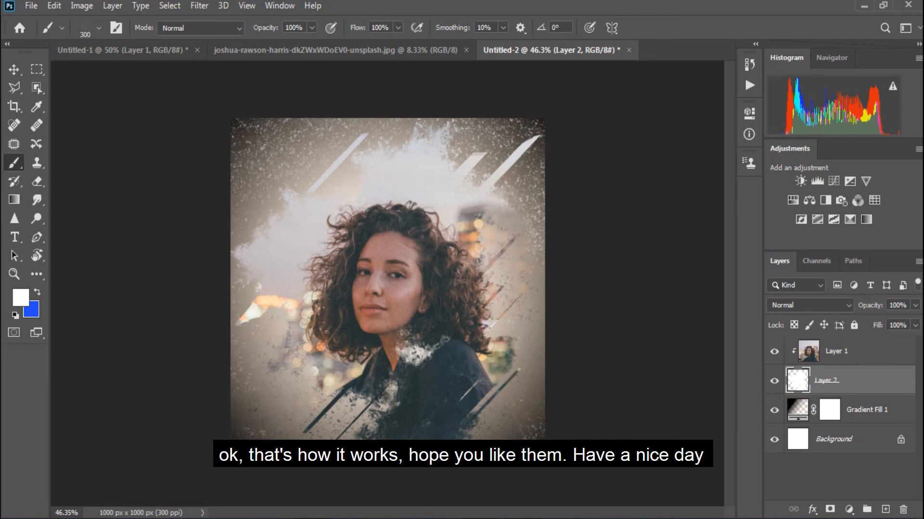
mouse_move(277, 296)
mouse_down()
mouse_move(246, 305)
mouse_move(264, 313)
mouse_up()
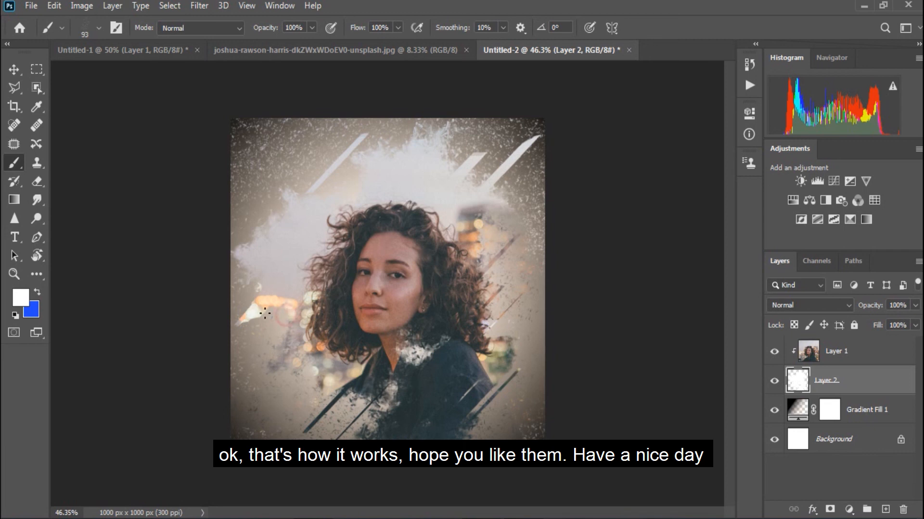
- Switch to the blysk star brush preset at 327 px and stamp it on Layer 2 over the blurred lights beside the woman
click(102, 28)
click(366, 254)
click(401, 202)
click(629, 238)
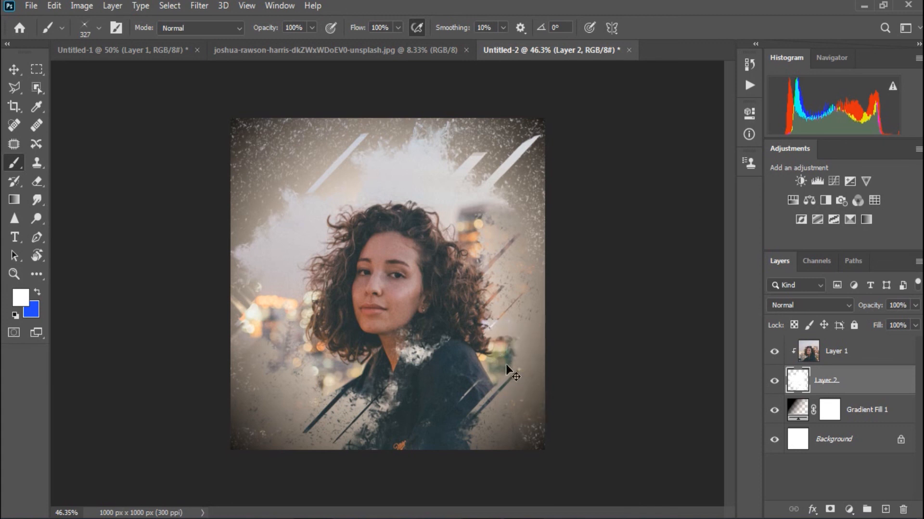
alt+scroll(597, 410, down, 2)
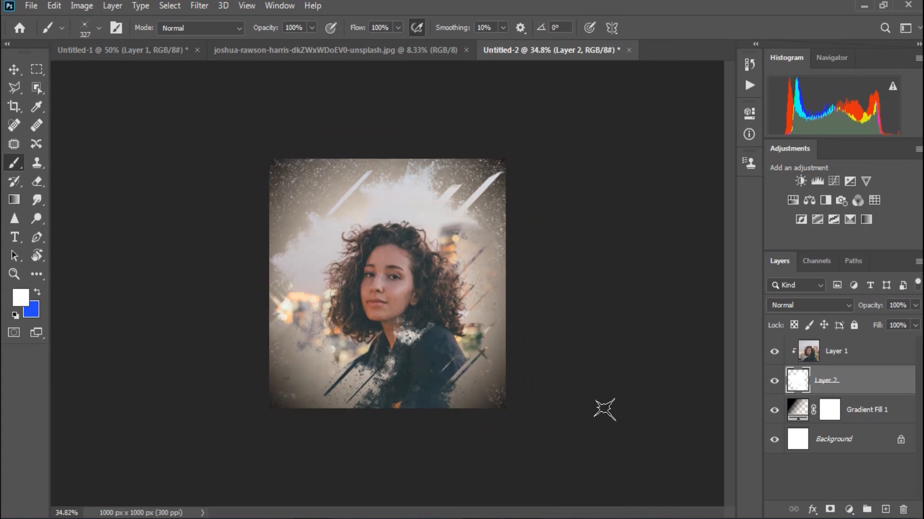